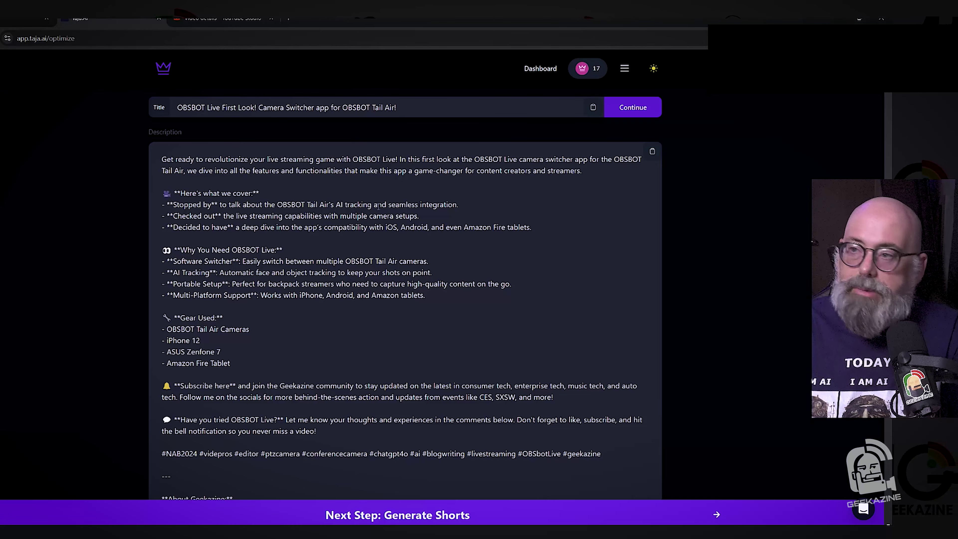
# Step: Review the generated description, chapter list, tags and thumbnail options for the OBSBOT Live video
pyautogui.scroll(-1, 467, 151)
pyautogui.scroll(-8, 467, 151)
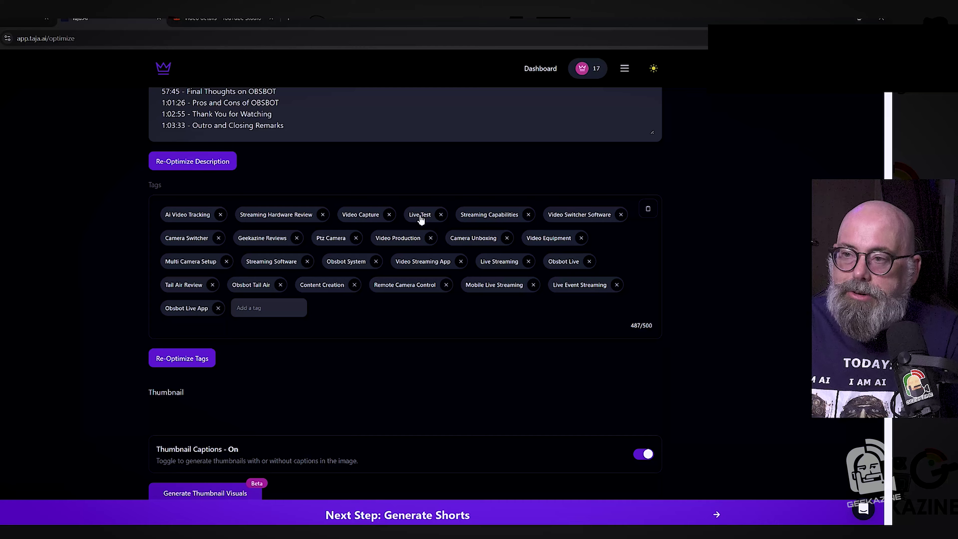
pyautogui.scroll(-1, 315, 282)
pyautogui.scroll(-1, 316, 281)
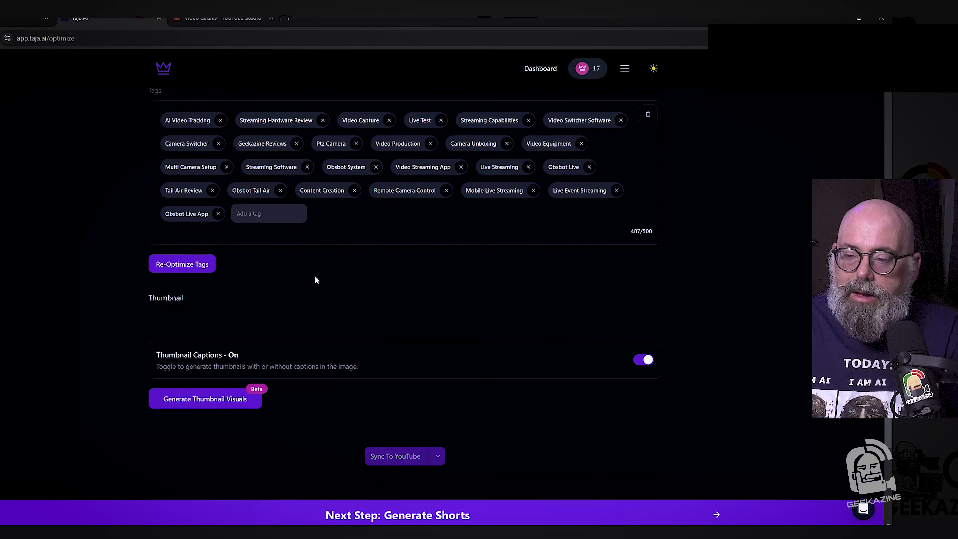
pyautogui.scroll(2, 314, 280)
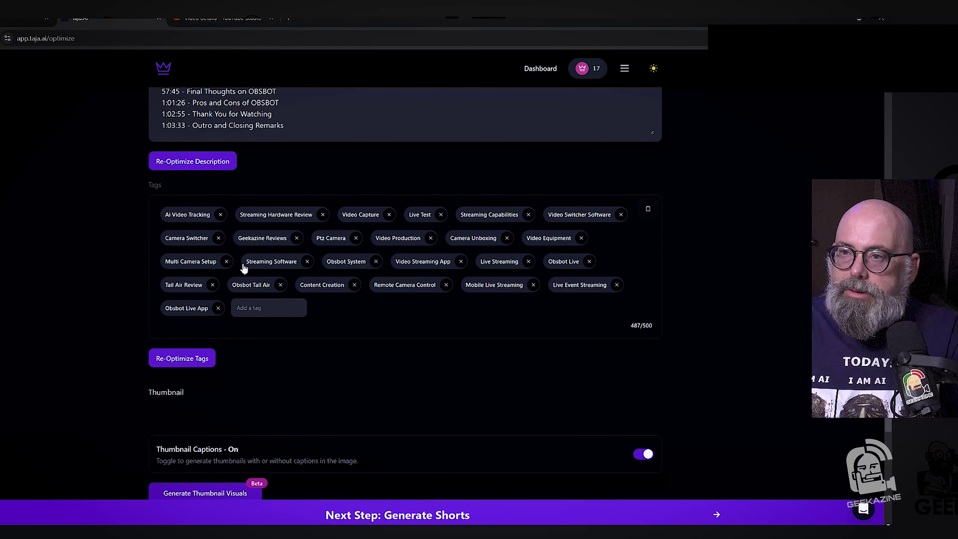
pyautogui.scroll(5, 211, 249)
# Step: Compare the video's existing title, description and tags in YouTube Studio with the tags generated in Taja
pyautogui.click(211, 18)
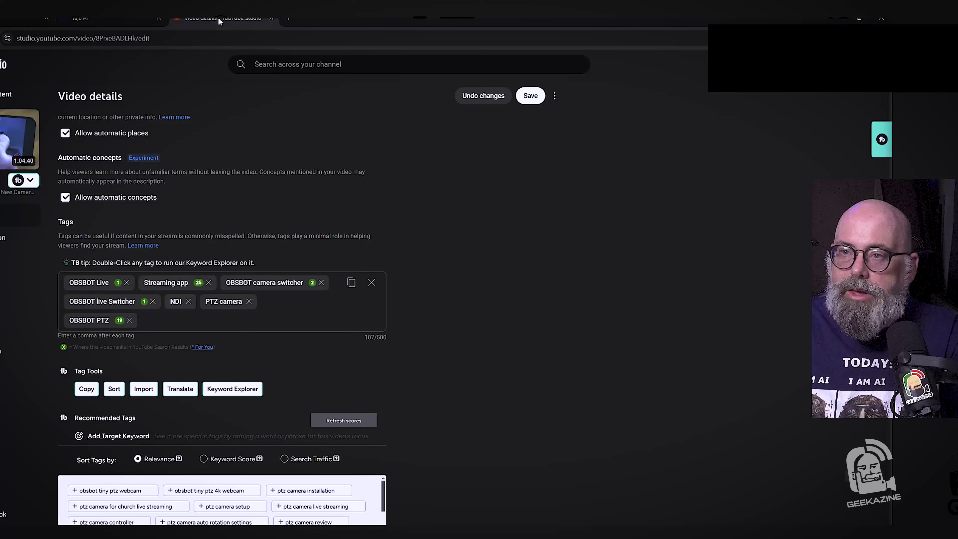
pyautogui.scroll(10, 215, 180)
pyautogui.scroll(10, 214, 179)
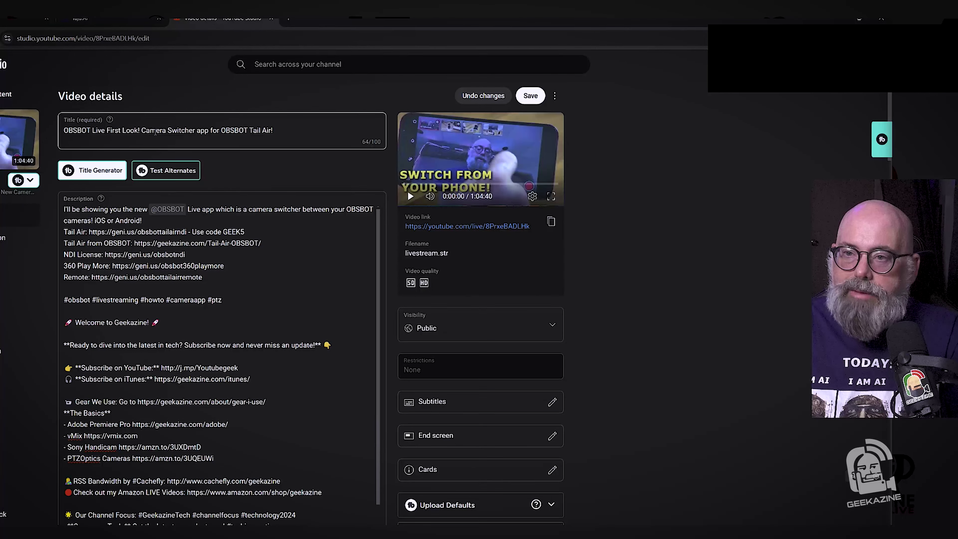
pyautogui.click(215, 219)
pyautogui.scroll(-15, 215, 220)
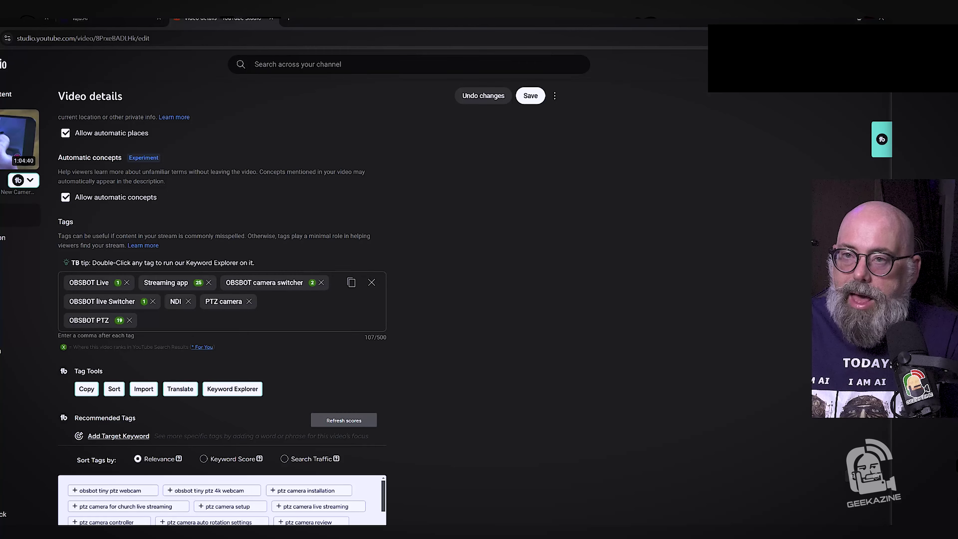
pyautogui.click(101, 20)
pyautogui.scroll(-5, 326, 289)
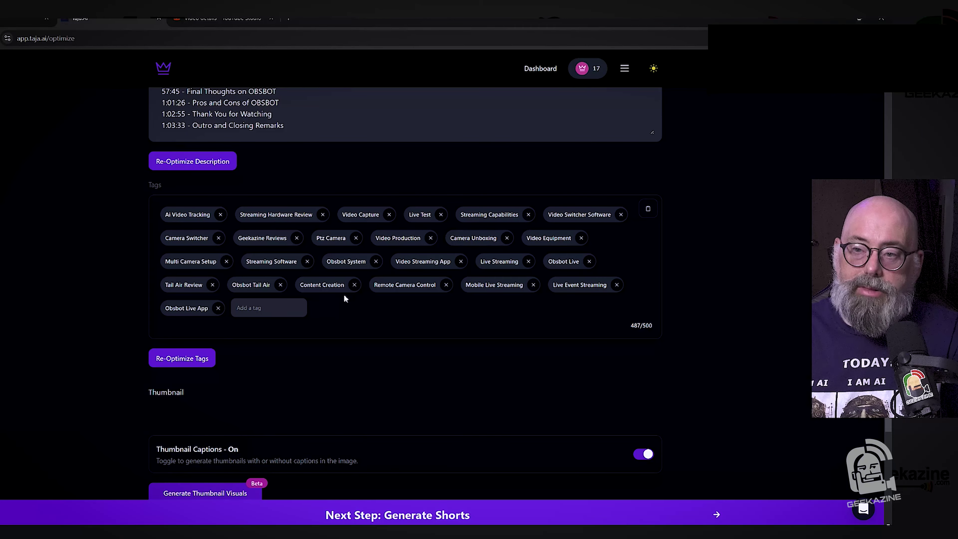
pyautogui.click(222, 19)
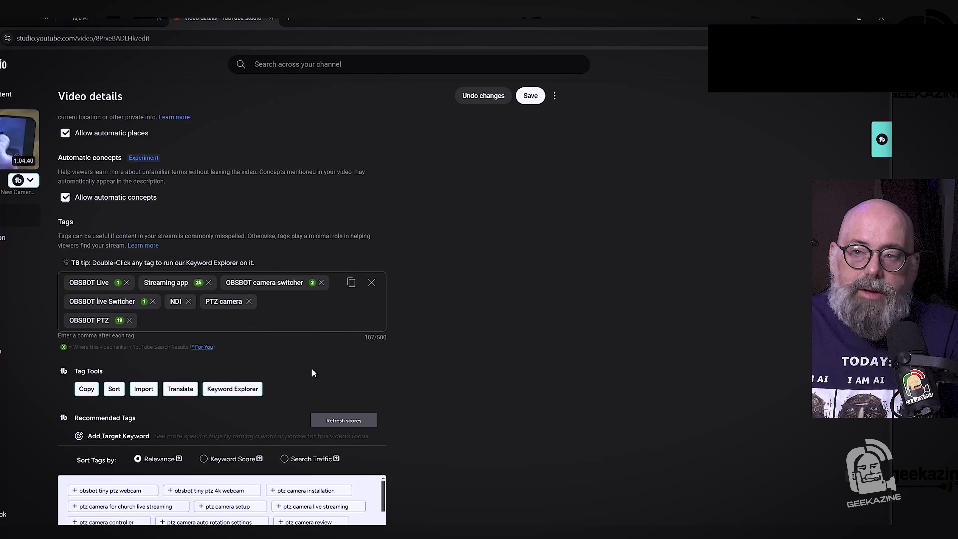
pyautogui.click(105, 19)
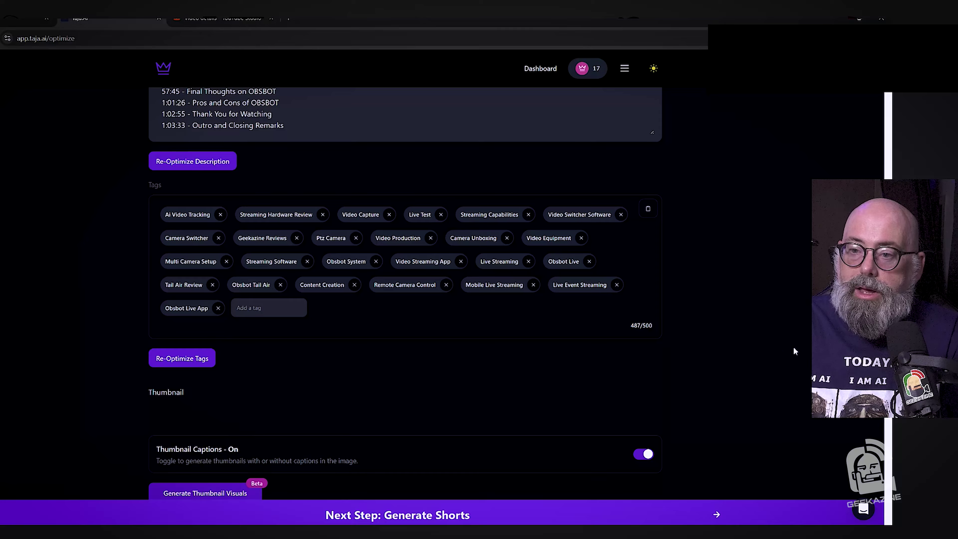
# Step: Check the generated description through its chapter list and copy the full description text
pyautogui.scroll(-3, 725, 362)
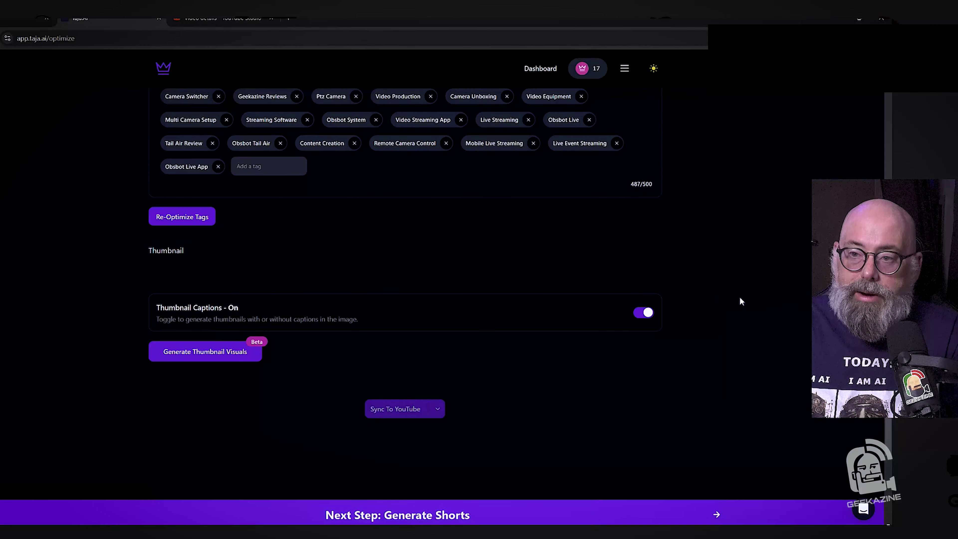
pyautogui.scroll(5, 738, 313)
pyautogui.scroll(20, 740, 318)
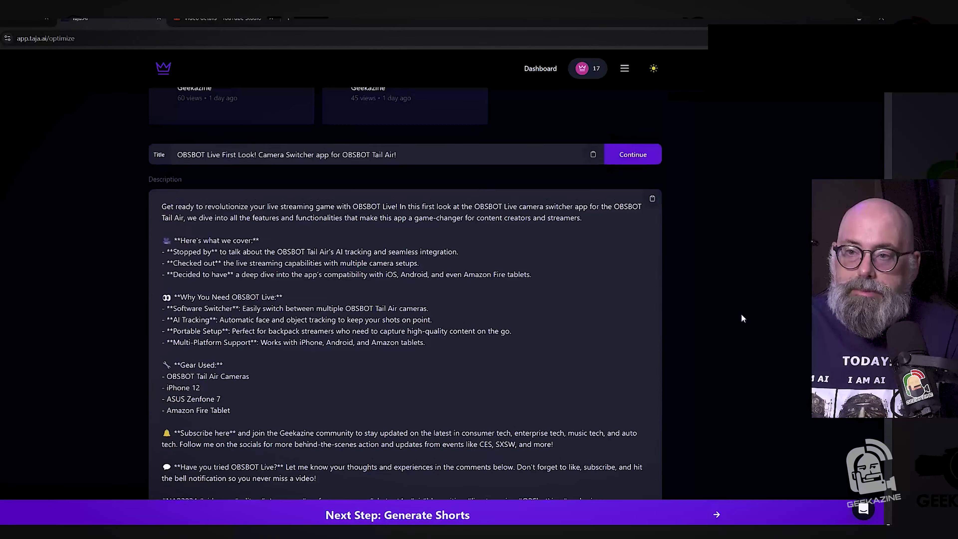
pyautogui.scroll(-4, 742, 318)
pyautogui.scroll(3, 742, 318)
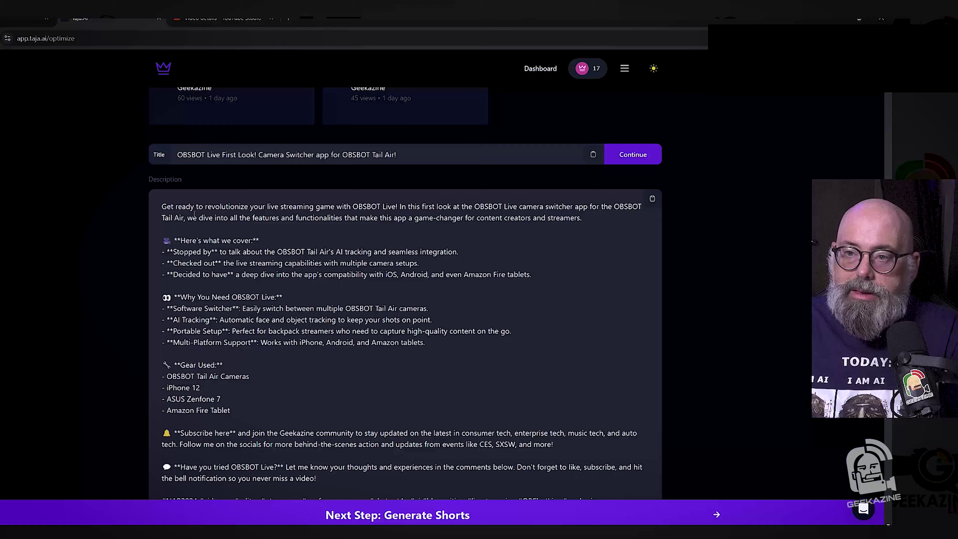
pyautogui.scroll(-9, 282, 266)
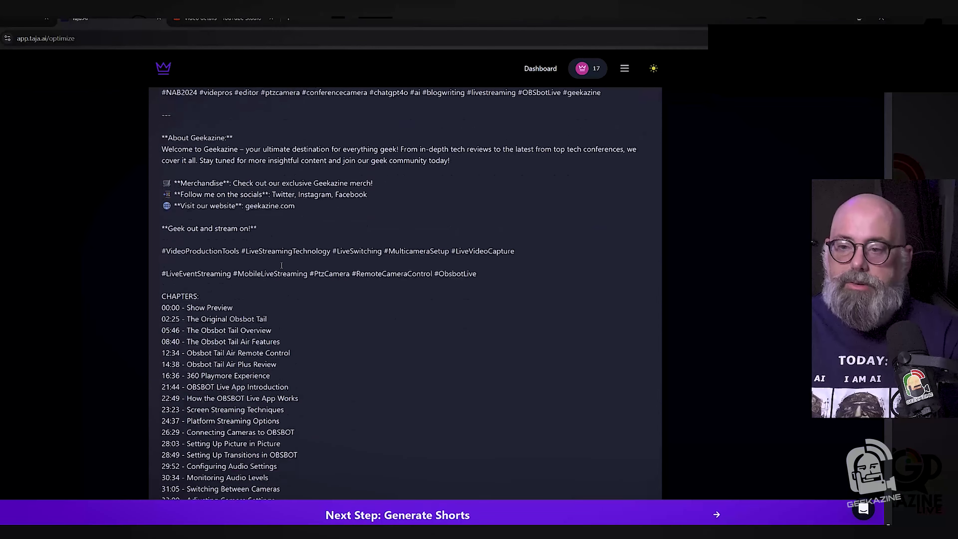
pyautogui.scroll(-6, 281, 265)
pyautogui.moveTo(297, 363); pyautogui.dragTo(280, 315)
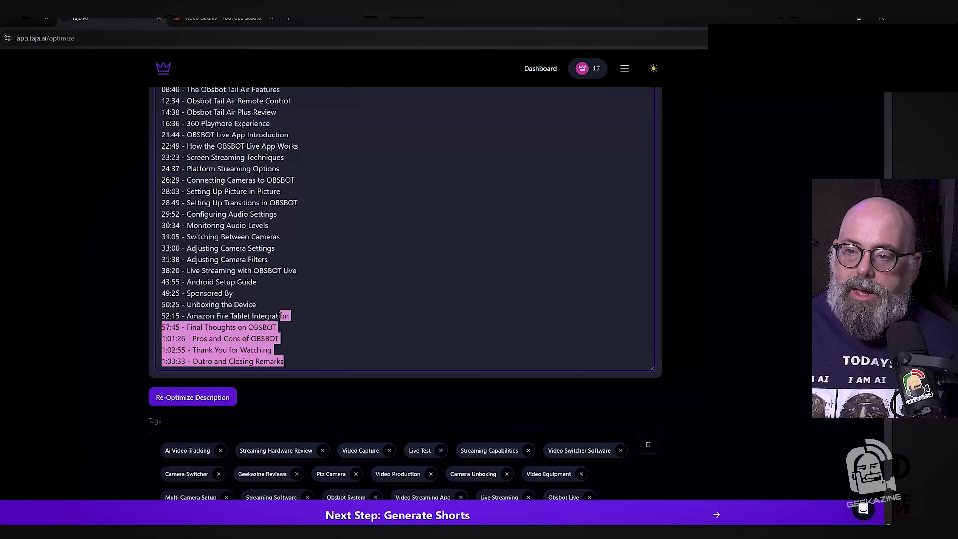
pyautogui.scroll(15, 373, 305)
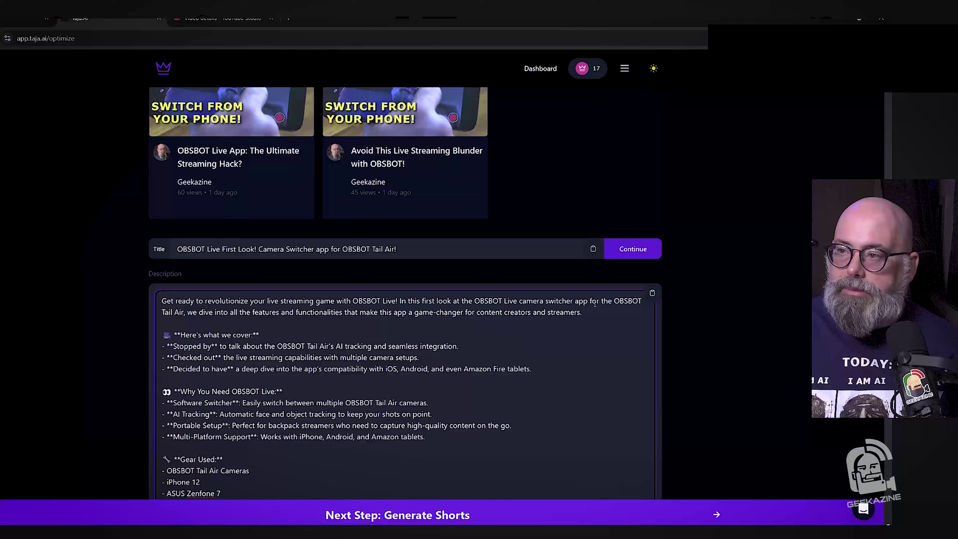
pyautogui.click(652, 293)
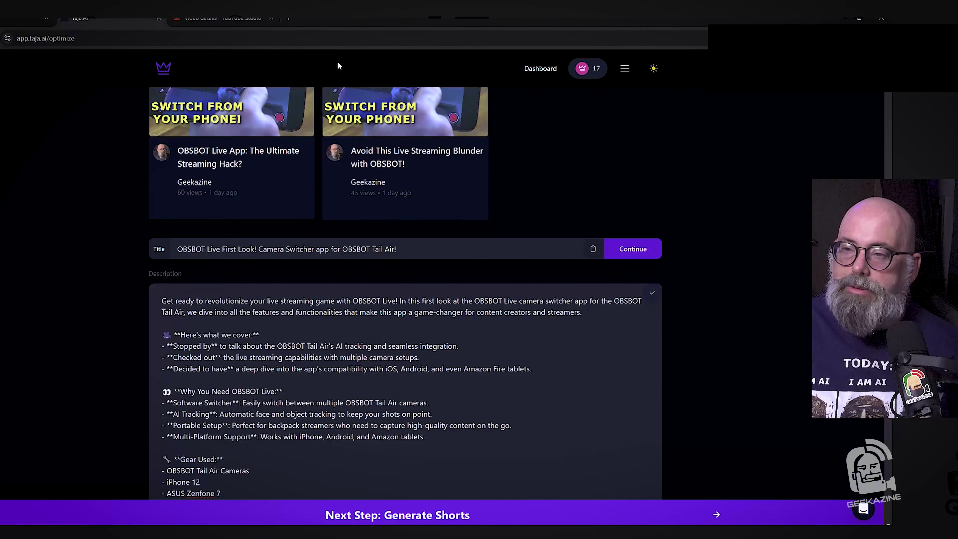
# Step: Switch to YouTube Studio and replace the video's entire description with the copied Taja description
pyautogui.click(196, 23)
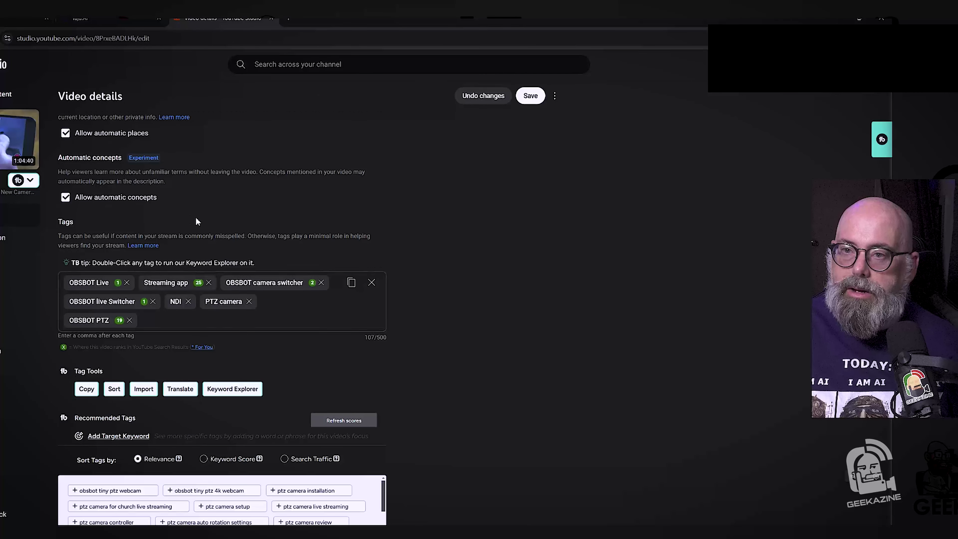
pyautogui.scroll(10, 200, 227)
pyautogui.scroll(10, 202, 234)
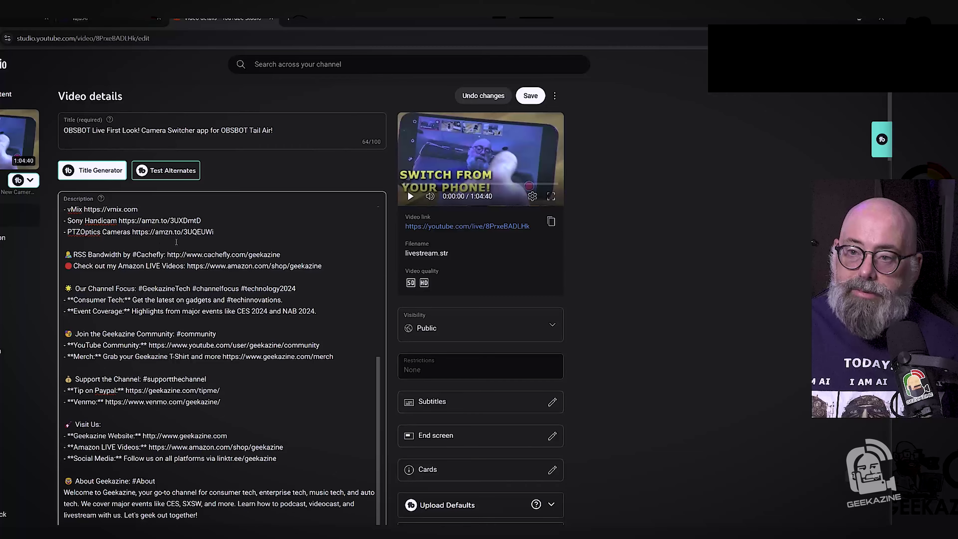
pyautogui.scroll(3, 160, 247)
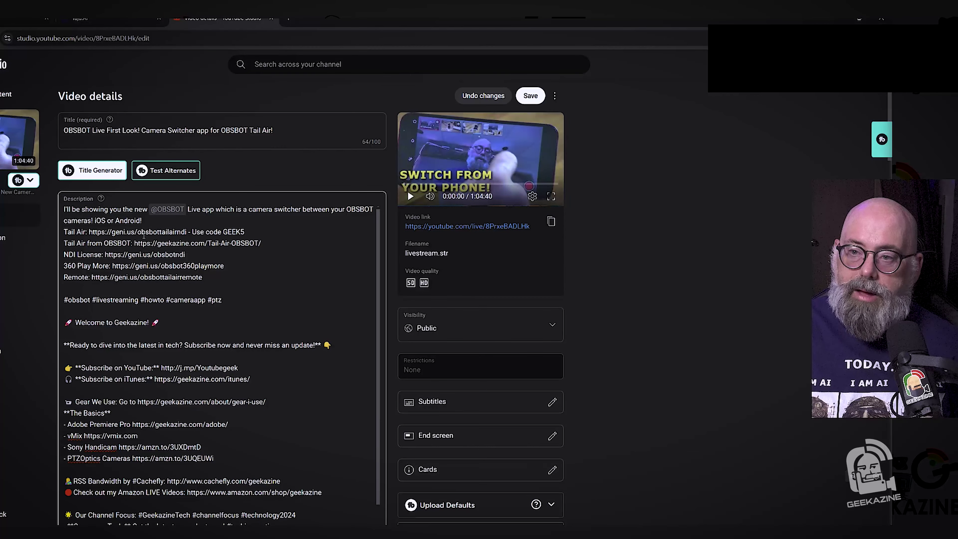
pyautogui.hotkey('ctrl', 'a')
pyautogui.hotkey('ctrl', 'v')
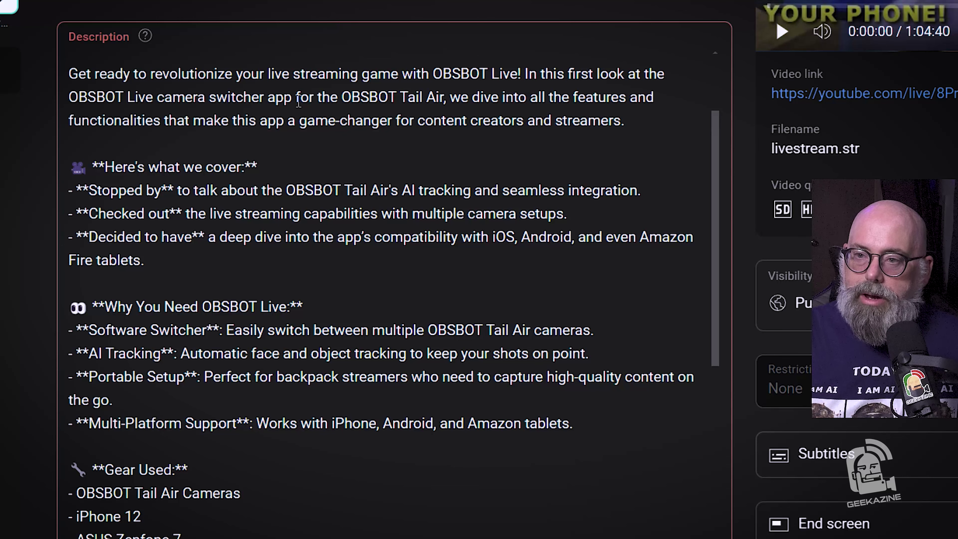
# Step: Change "first look at" to "first look of" in the opening paragraph of the description
pyautogui.click(645, 73)
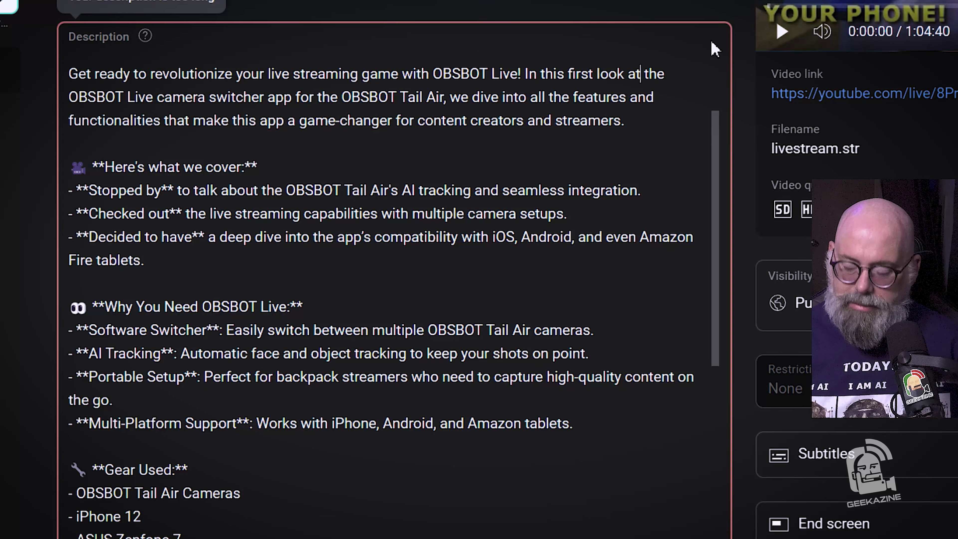
pyautogui.press('BackSpace')
pyautogui.press('BackSpace')
pyautogui.write('of')
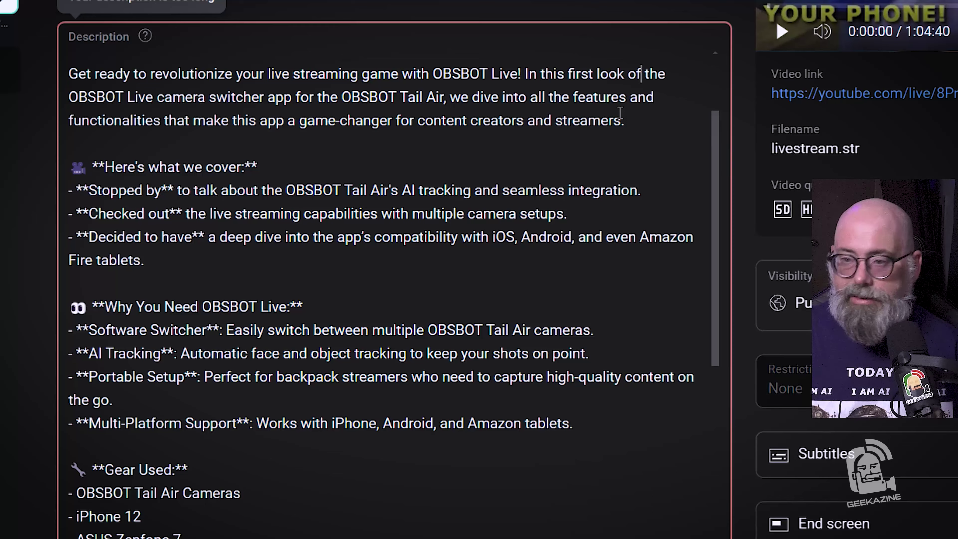
# Step: Replace "Stopped by" in the first coverage bullet with "What is OBSBOT LIve" and remove the words "to talk about the"
pyautogui.scroll(-3, 515, 178)
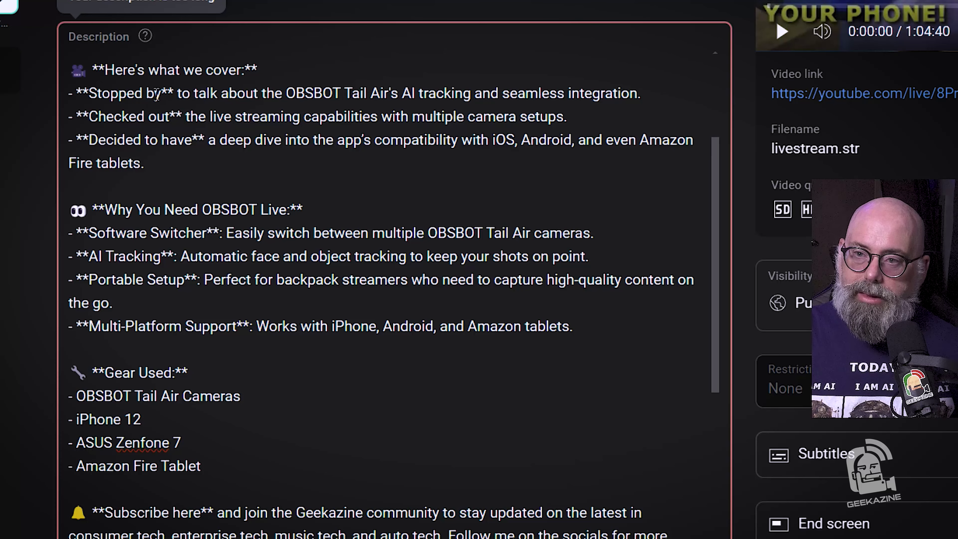
pyautogui.moveTo(161, 94); pyautogui.dragTo(91, 93)
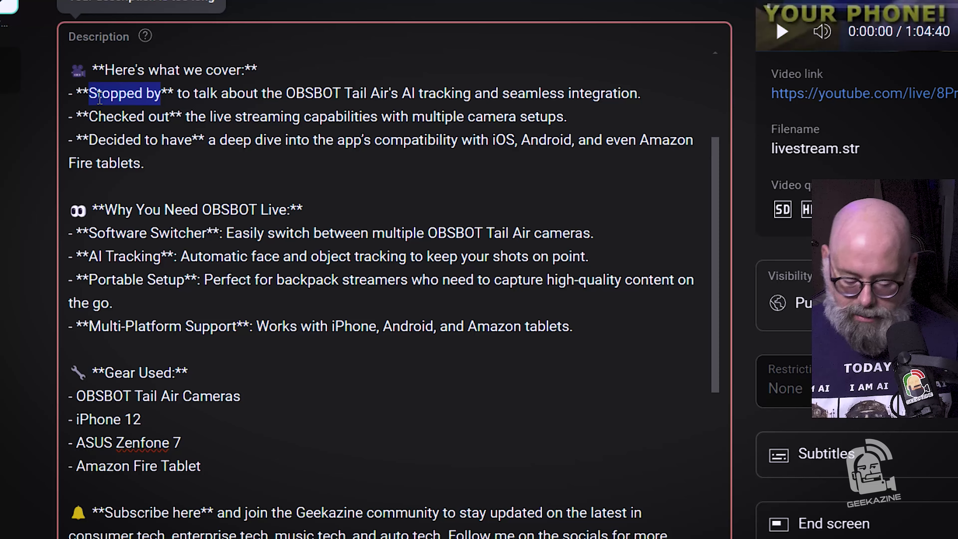
pyautogui.write('What is OB')
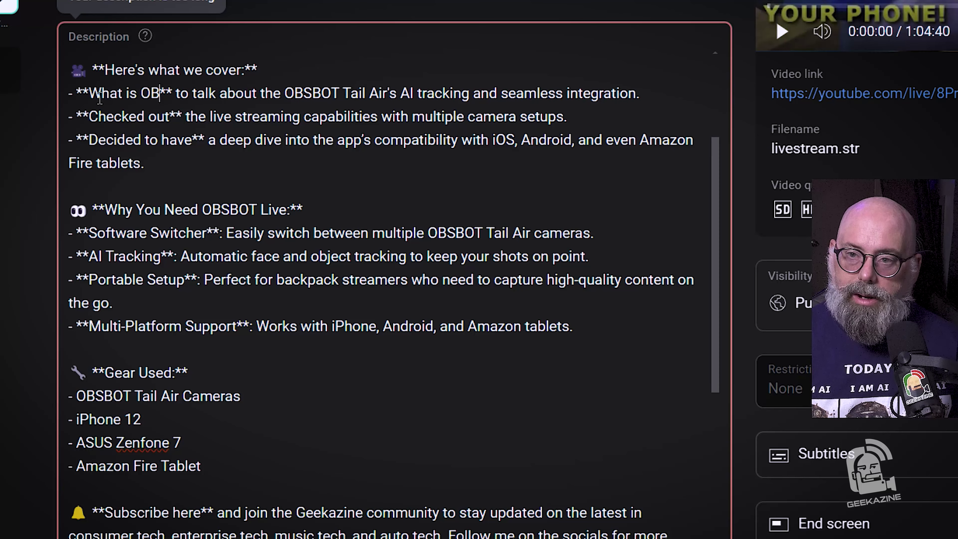
pyautogui.write('SBOT LIve')
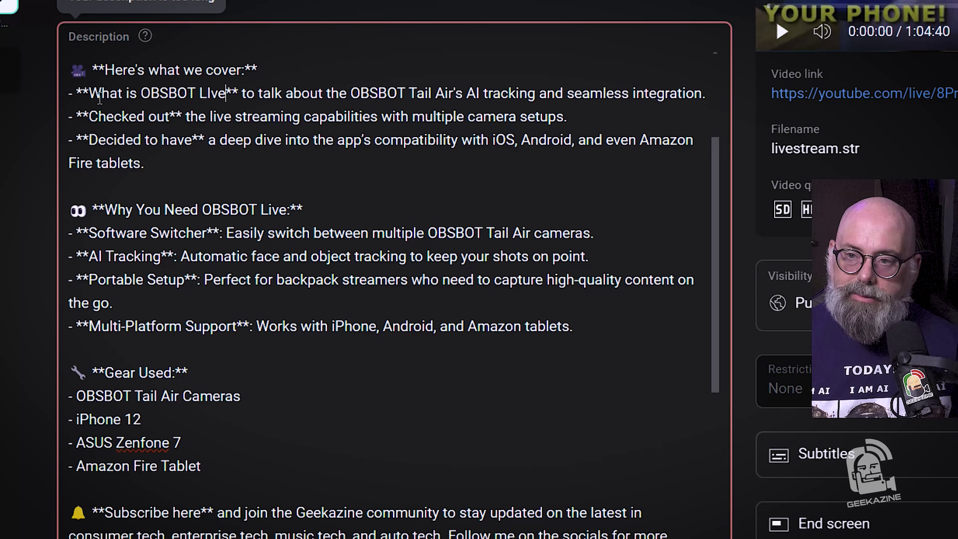
pyautogui.hotkey('ctrl', 'Right')
pyautogui.hotkey('ctrl', 'Delete')
pyautogui.hotkey('ctrl', 'Delete')
pyautogui.hotkey('ctrl', 'Delete')
pyautogui.hotkey('ctrl', 'Delete')
# Step: Replace "AI tracking" with "camera switcher" in the first bullet under "Here's what we cover"
pyautogui.hotkey('ctrl', 'Right')
pyautogui.hotkey('ctrl', 'Right')
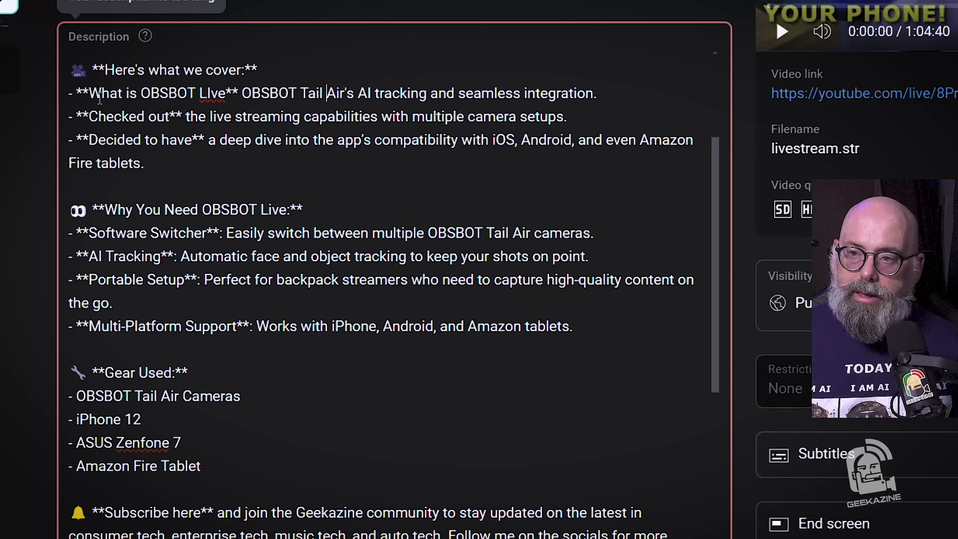
pyautogui.hotkey('ctrl', 'Right')
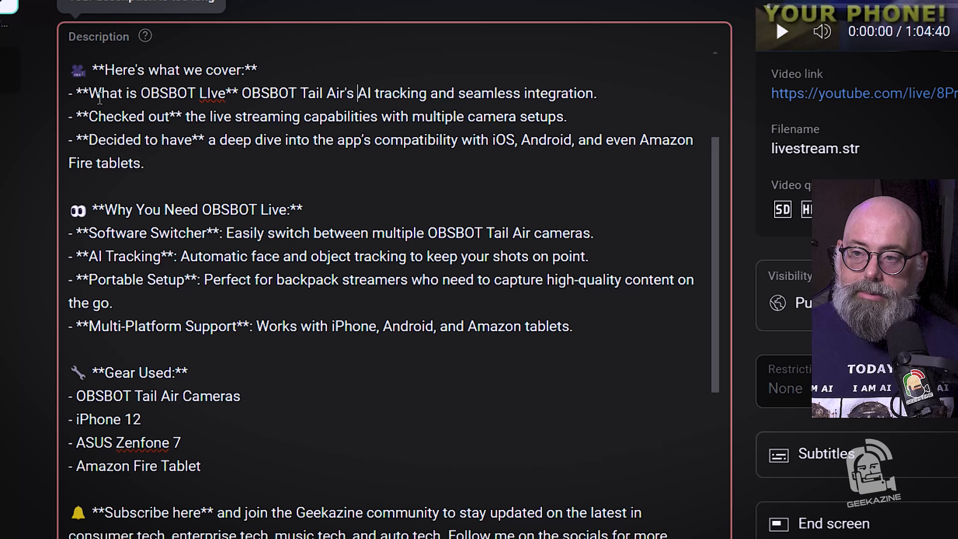
pyautogui.hotkey('ctrl', 'Delete')
pyautogui.hotkey('ctrl', 'Delete')
pyautogui.write('swi')
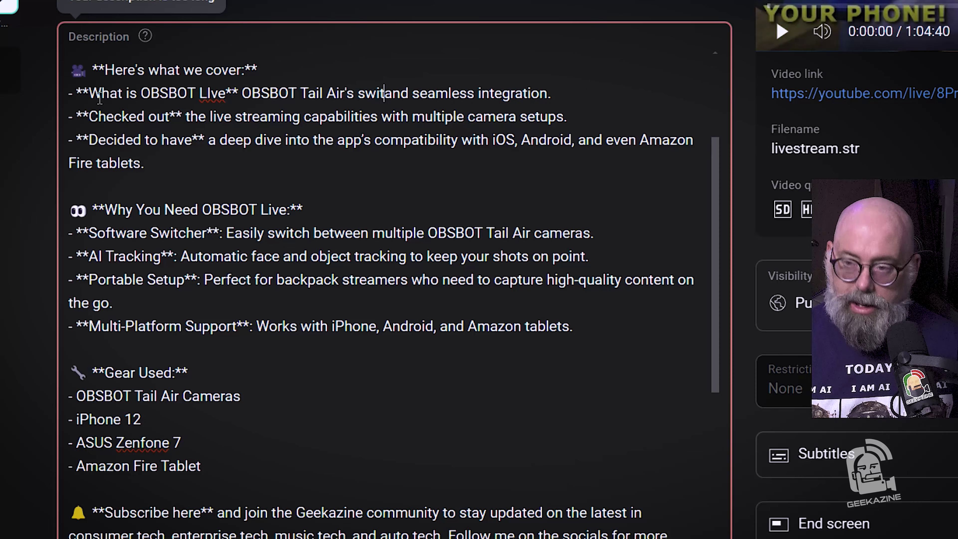
pyautogui.press('BackSpace')
pyautogui.press('BackSpace')
pyautogui.write('camera switcher')
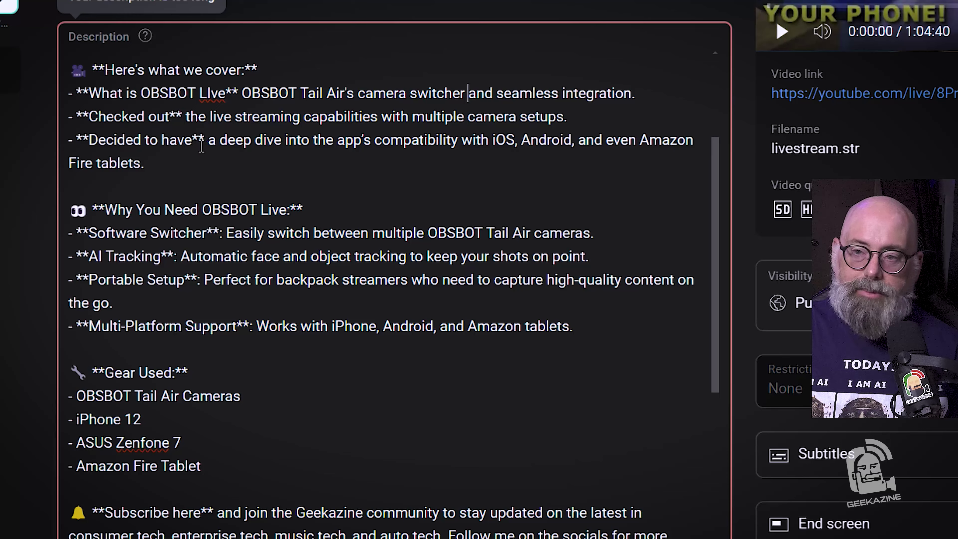
# Step: Change "Decided to have" in the third coverage bullet to "Deep Dive" and delete the redundant "a deep dive" that follows
pyautogui.moveTo(192, 144); pyautogui.dragTo(97, 144)
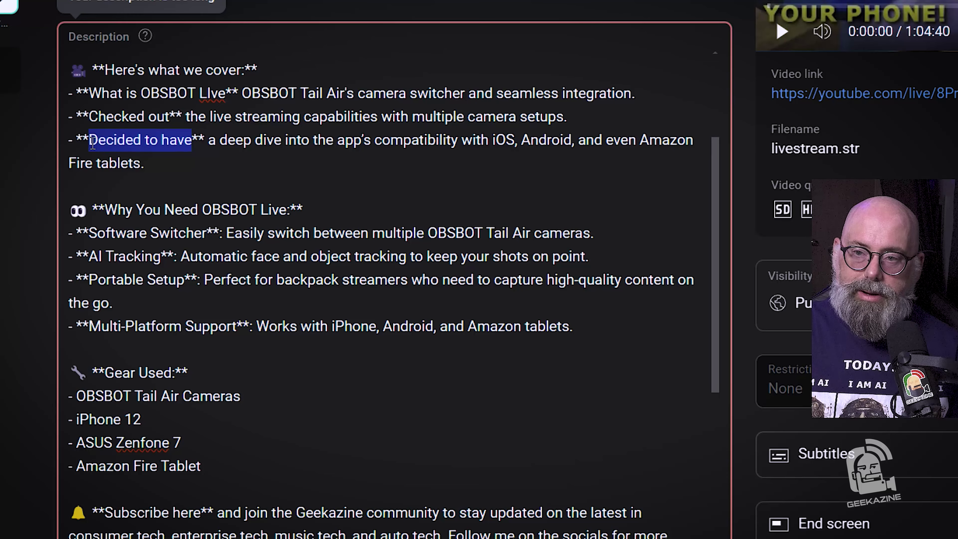
pyautogui.press('BackSpace')
pyautogui.write('eep')
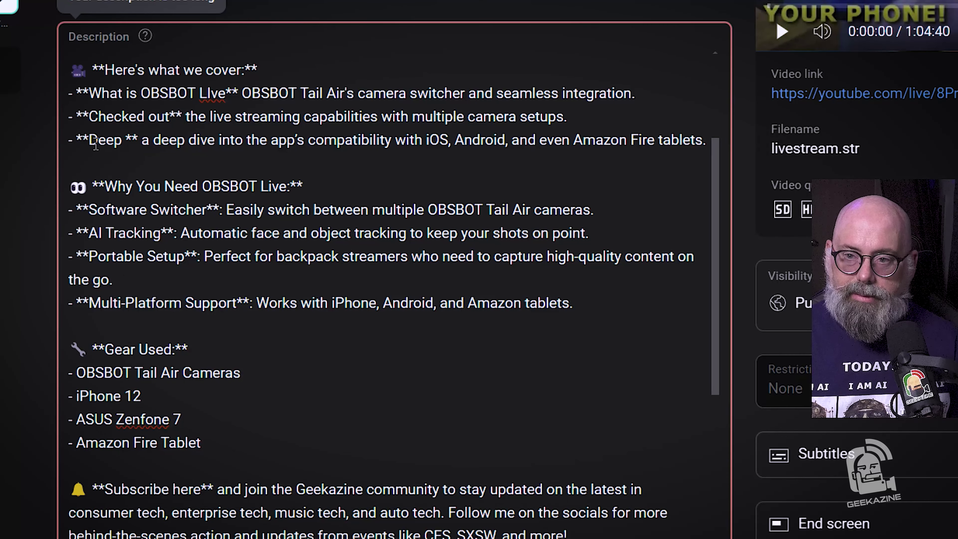
pyautogui.write('Dive')
pyautogui.press('Right')
pyautogui.press('Right')
pyautogui.press('Right')
pyautogui.press('Delete')
pyautogui.press('Delete')
pyautogui.press('Delete')
pyautogui.press('Delete')
pyautogui.press('Delete')
pyautogui.press('Delete')
pyautogui.press('Delete')
pyautogui.press('Delete')
pyautogui.press('Delete')
pyautogui.press('Delete')
pyautogui.press('Delete')
pyautogui.press('Delete')
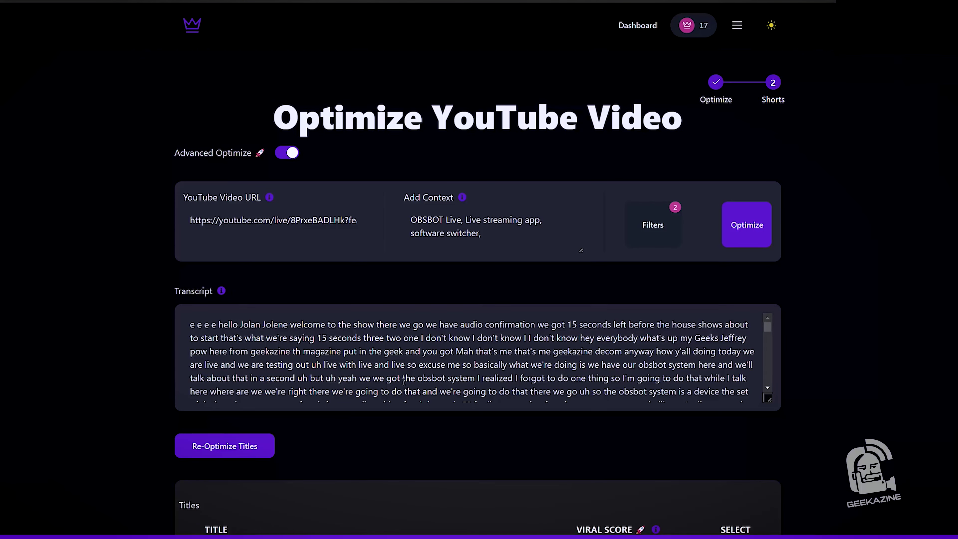
pyautogui.scroll(-5, 404, 381)
pyautogui.scroll(-18, 546, 467)
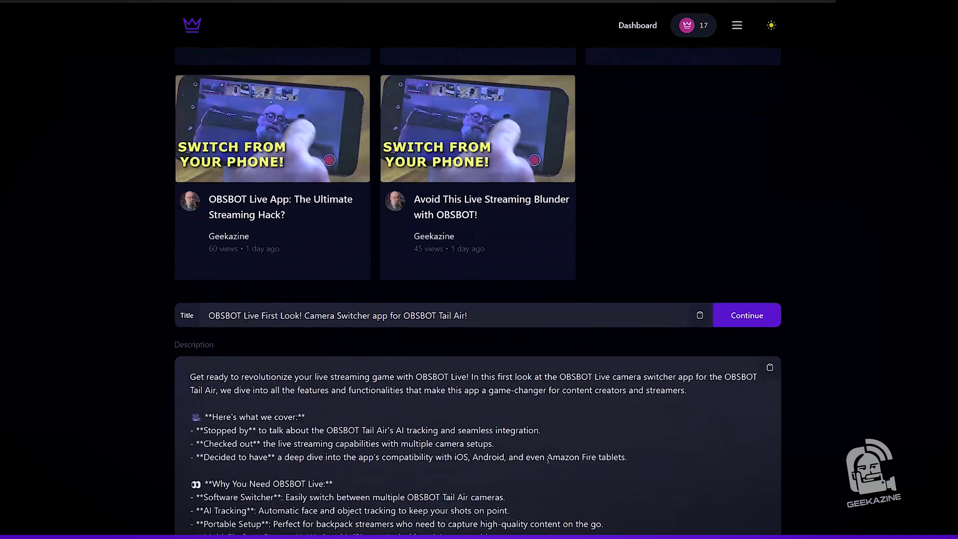
pyautogui.scroll(-8, 548, 459)
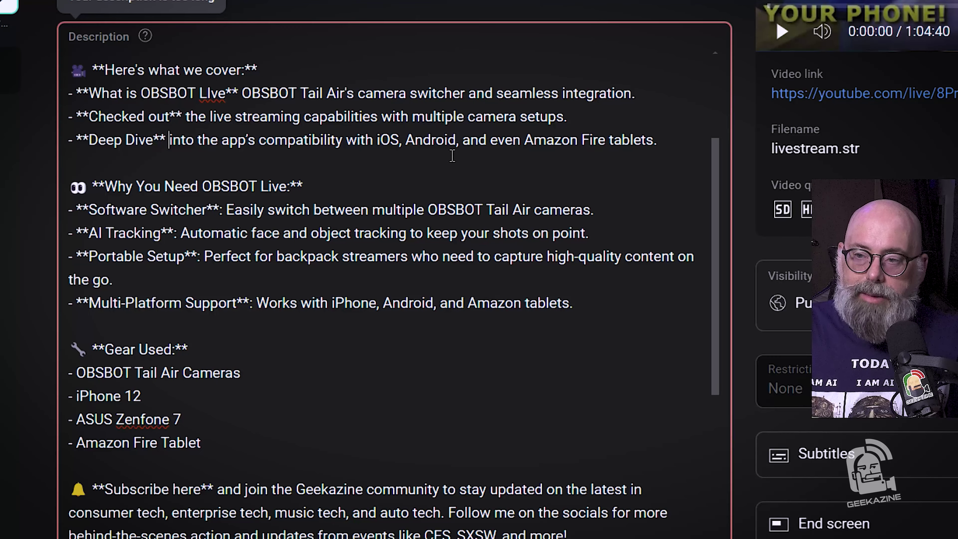
# Step: Review the rest of the description, from the coverage bullets down to the chapter list
pyautogui.scroll(-3, 452, 154)
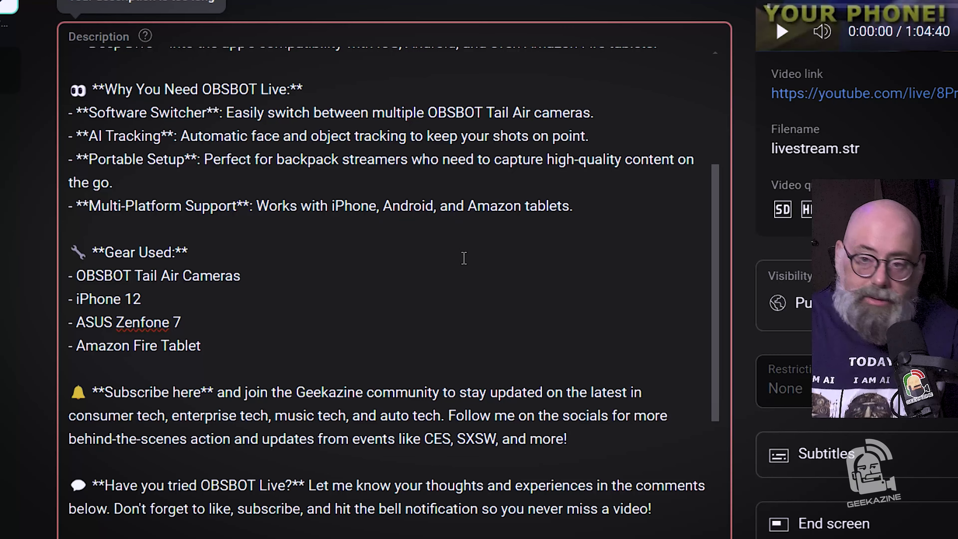
pyautogui.scroll(-3, 464, 259)
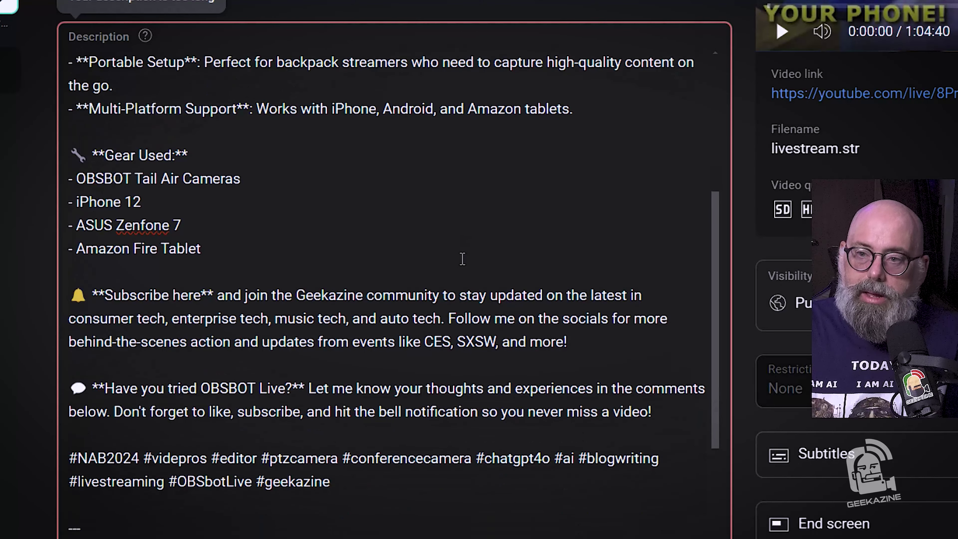
pyautogui.scroll(-3, 462, 260)
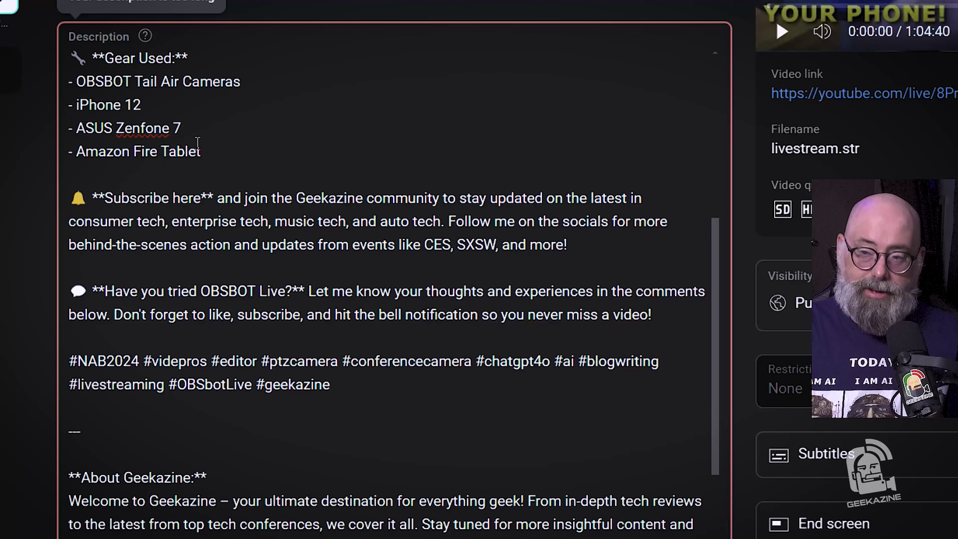
pyautogui.scroll(4, 221, 147)
pyautogui.scroll(-4, 223, 149)
pyautogui.scroll(-3, 223, 149)
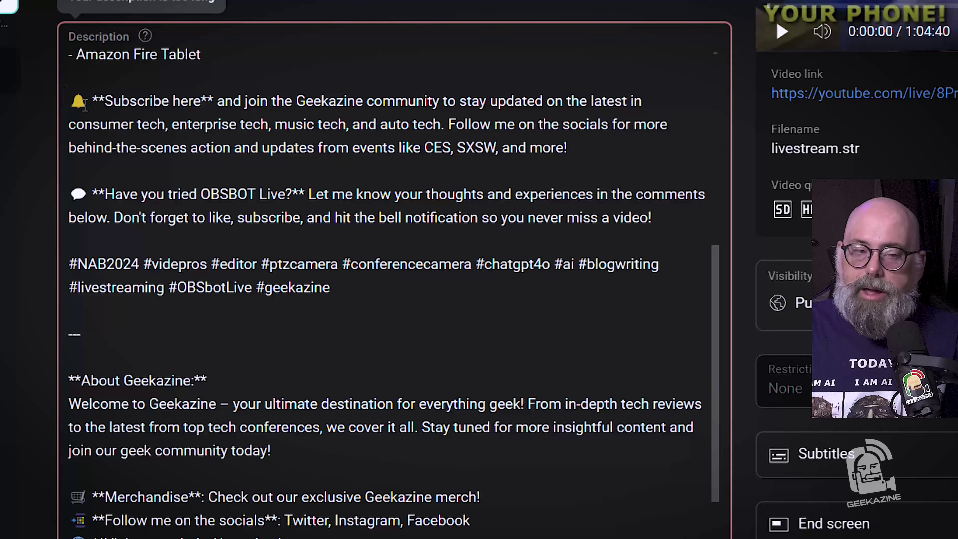
pyautogui.scroll(-15, 250, 331)
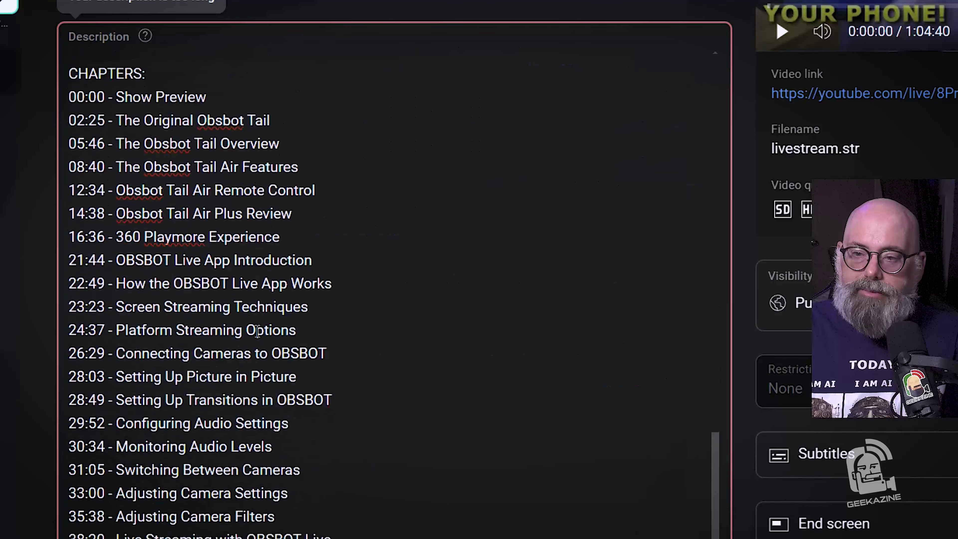
pyautogui.scroll(15, 258, 331)
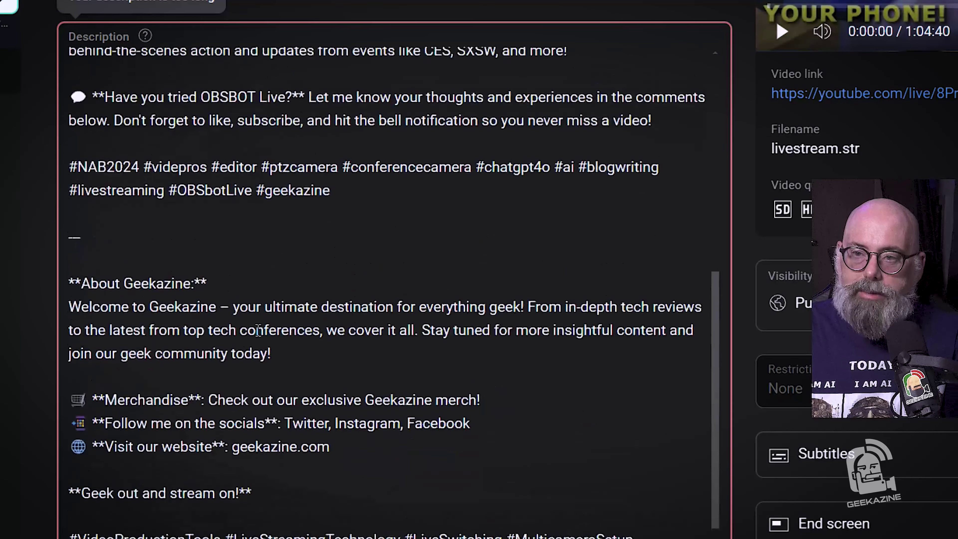
# Step: Delete the "Subscribe here" paragraph and the sentence starting "Don't forget to like, subscribe" from the description
pyautogui.scroll(1, 257, 331)
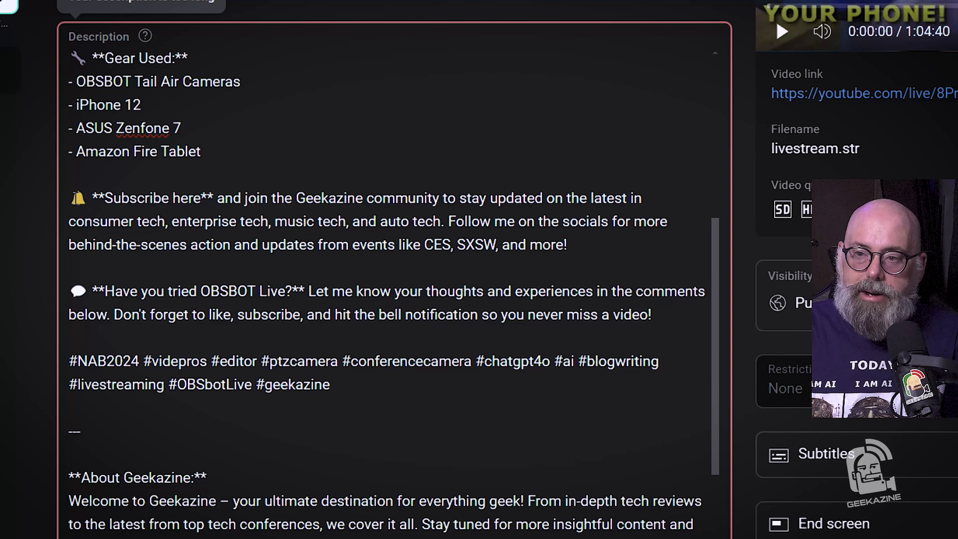
pyautogui.moveTo(69, 198); pyautogui.dragTo(154, 268)
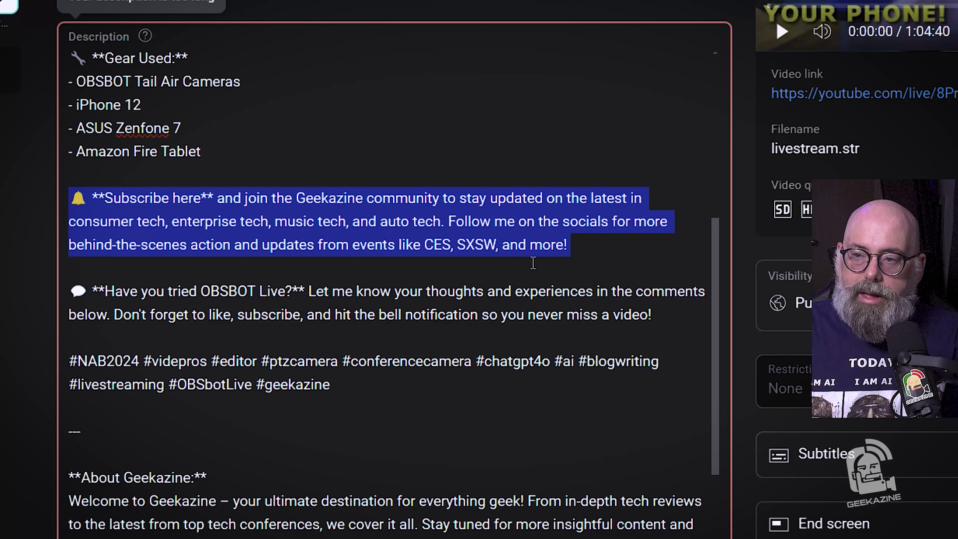
pyautogui.press('BackSpace')
pyautogui.press('BackSpace')
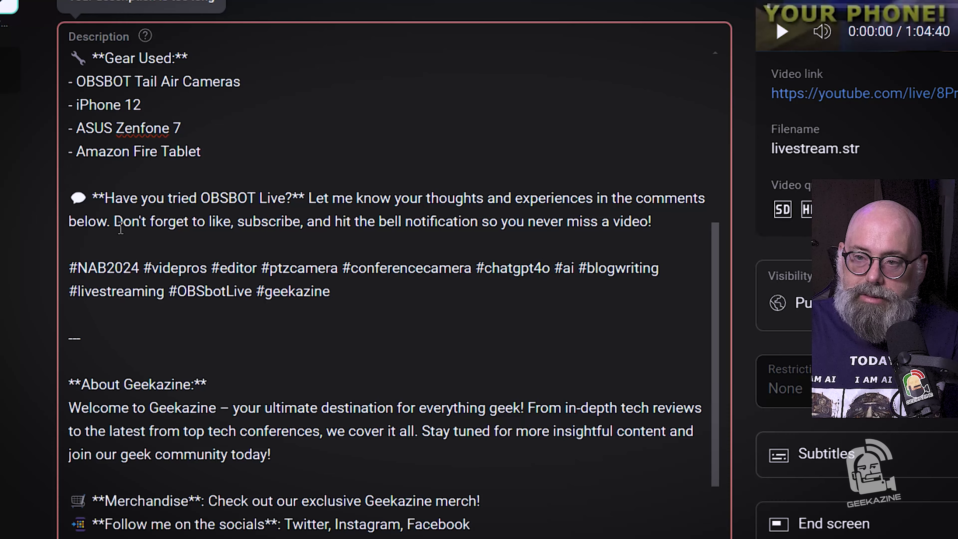
pyautogui.moveTo(114, 222); pyautogui.dragTo(661, 226)
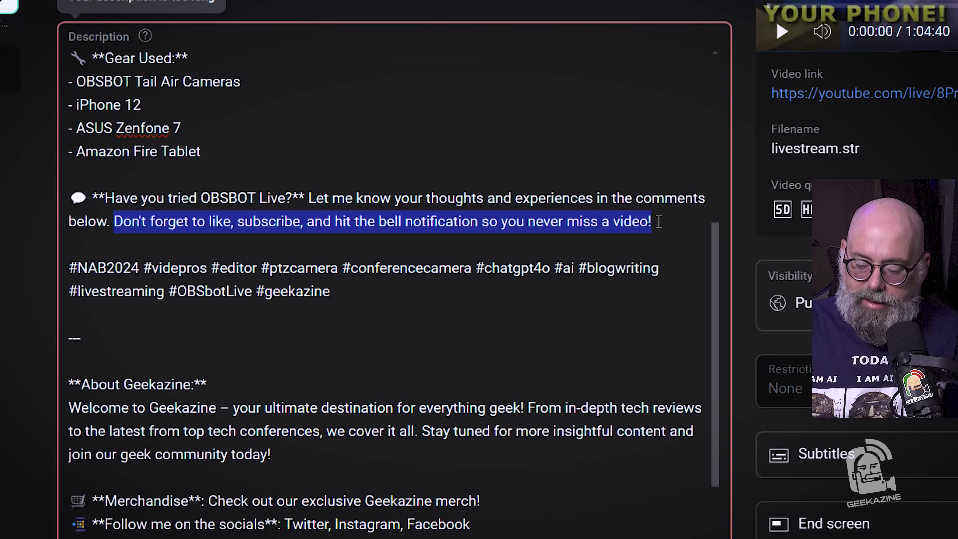
pyautogui.press('BackSpace')
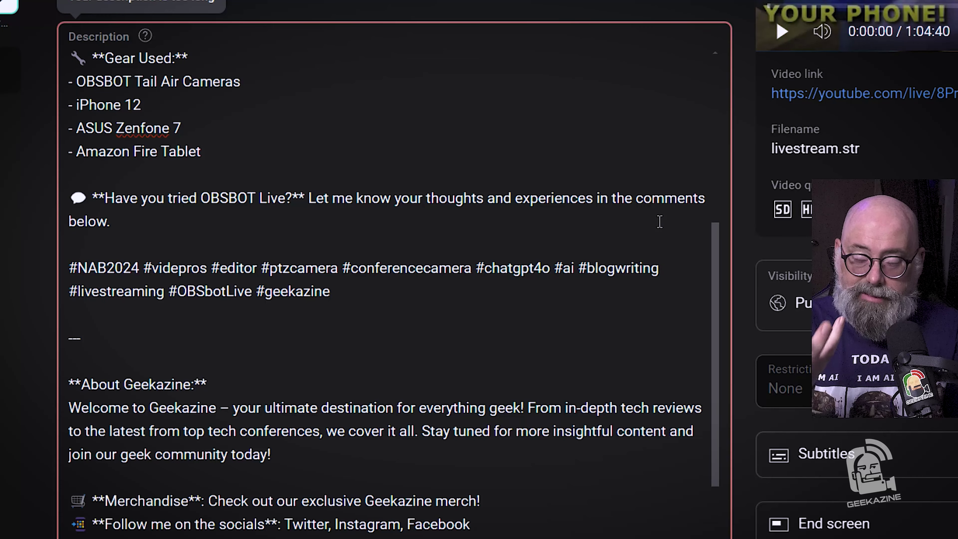
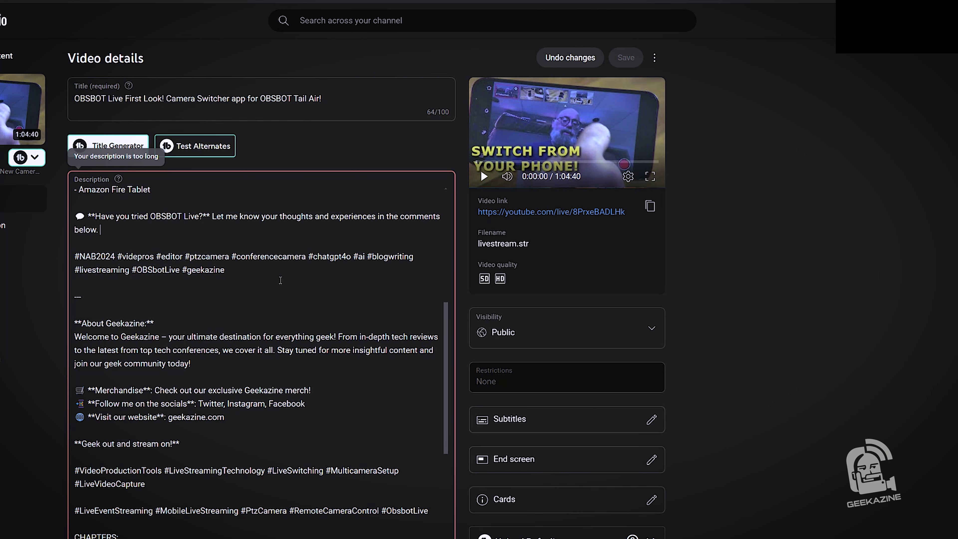
# Step: Search the page for "#" and examine the hashtags throughout the description
pyautogui.click(765, 295)
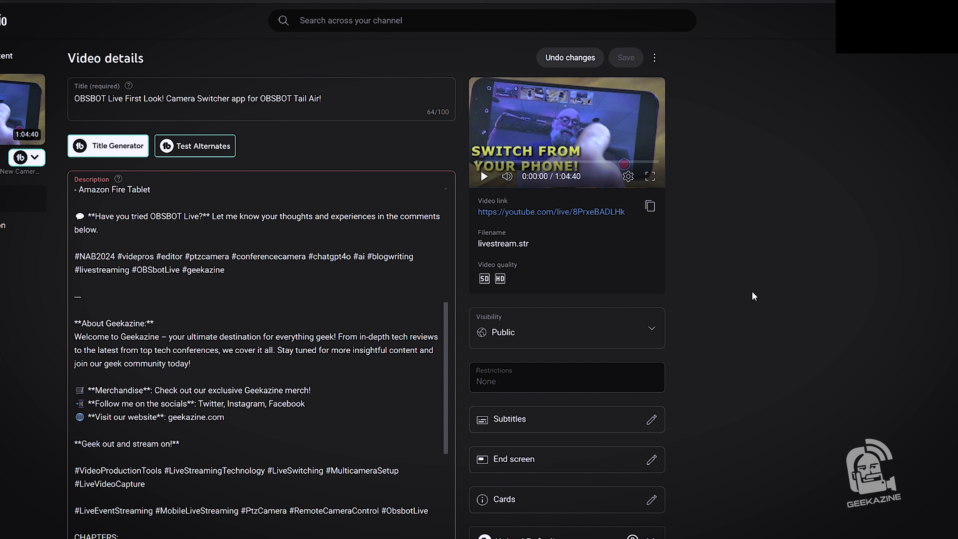
pyautogui.hotkey('ctrl', 'f')
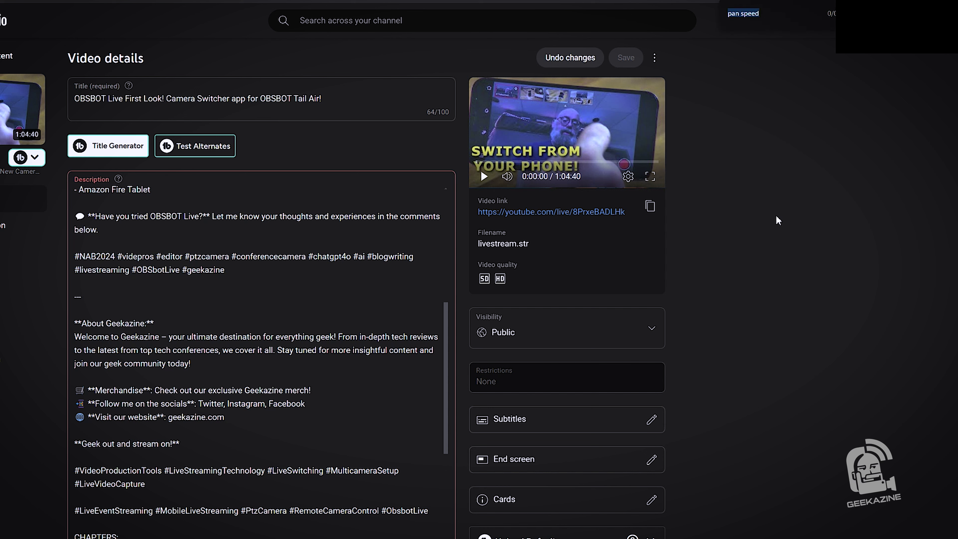
pyautogui.click(770, 13)
pyautogui.moveTo(771, 13); pyautogui.dragTo(719, 12)
pyautogui.write('#')
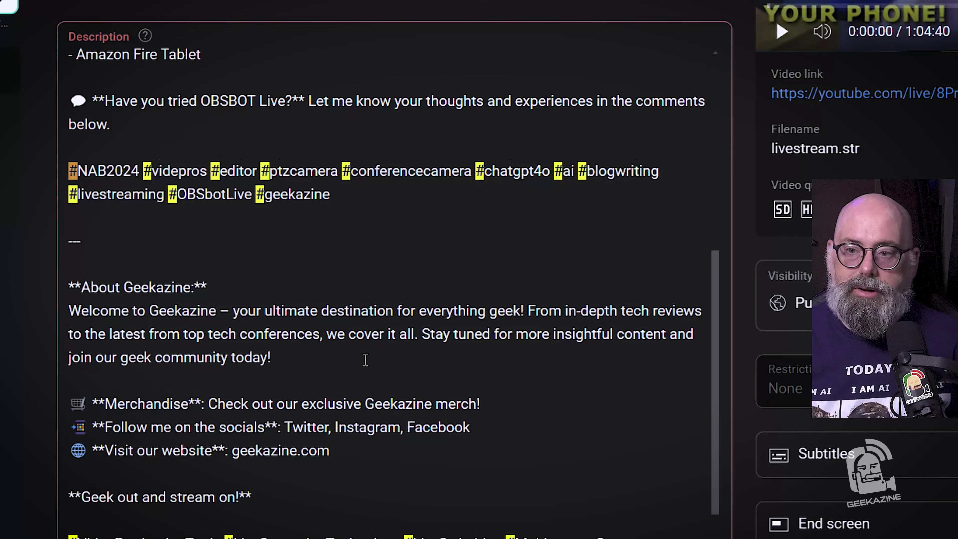
pyautogui.scroll(-5, 366, 360)
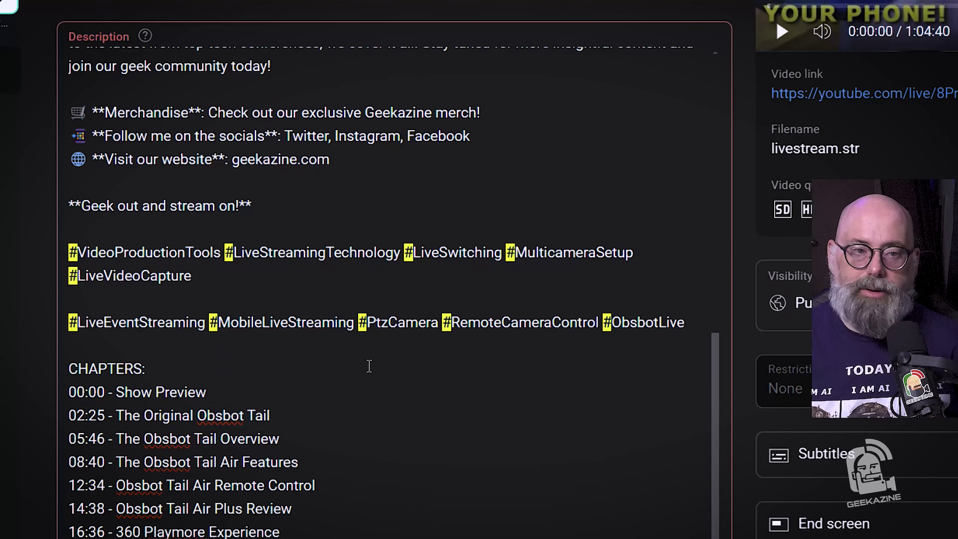
pyautogui.scroll(5, 369, 366)
pyautogui.scroll(2, 369, 366)
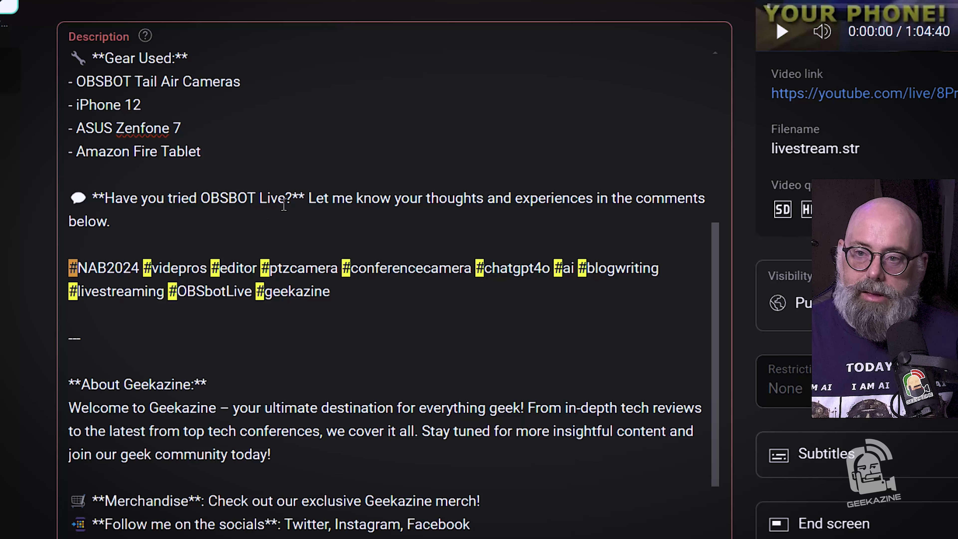
# Step: Delete the #NAB2024 hashtag and its trailing space from the first hashtag line
pyautogui.click(138, 267)
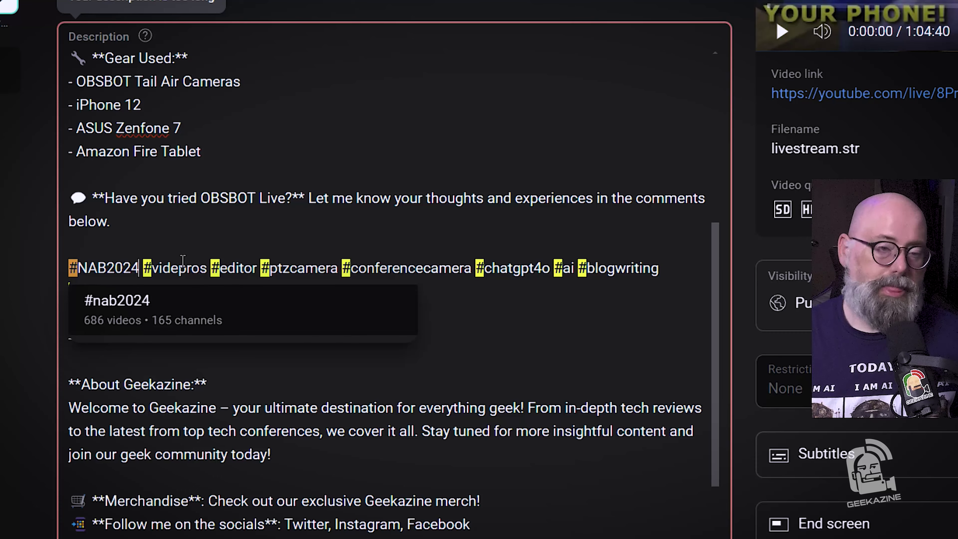
pyautogui.press('BackSpace')
pyautogui.press('BackSpace')
pyautogui.press('BackSpace')
pyautogui.press('BackSpace')
pyautogui.press('BackSpace')
pyautogui.press('BackSpace')
pyautogui.press('BackSpace')
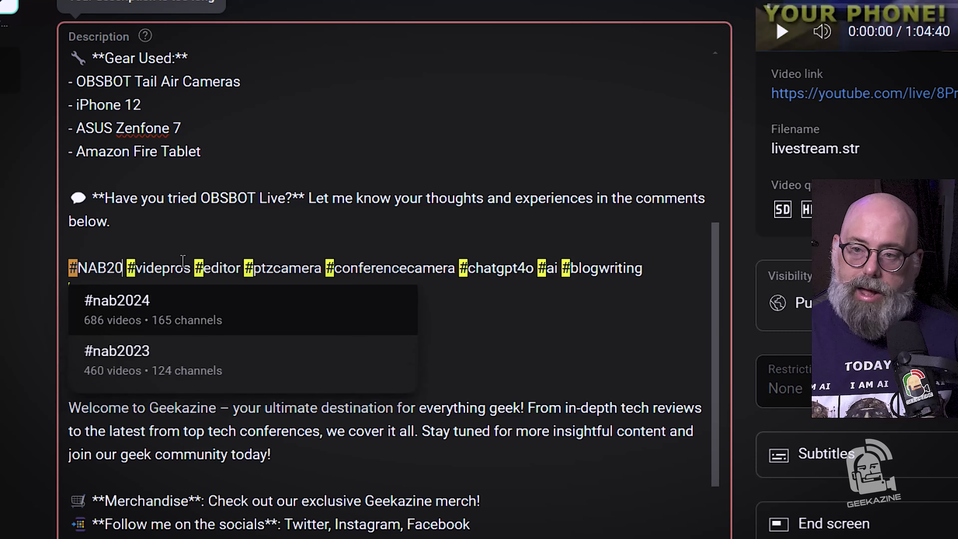
pyautogui.press('BackSpace')
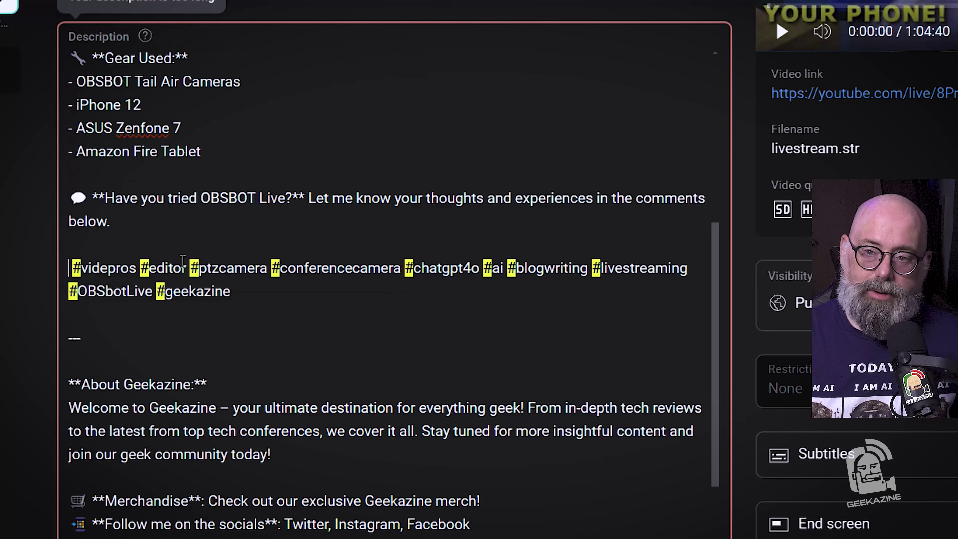
pyautogui.press('Delete')
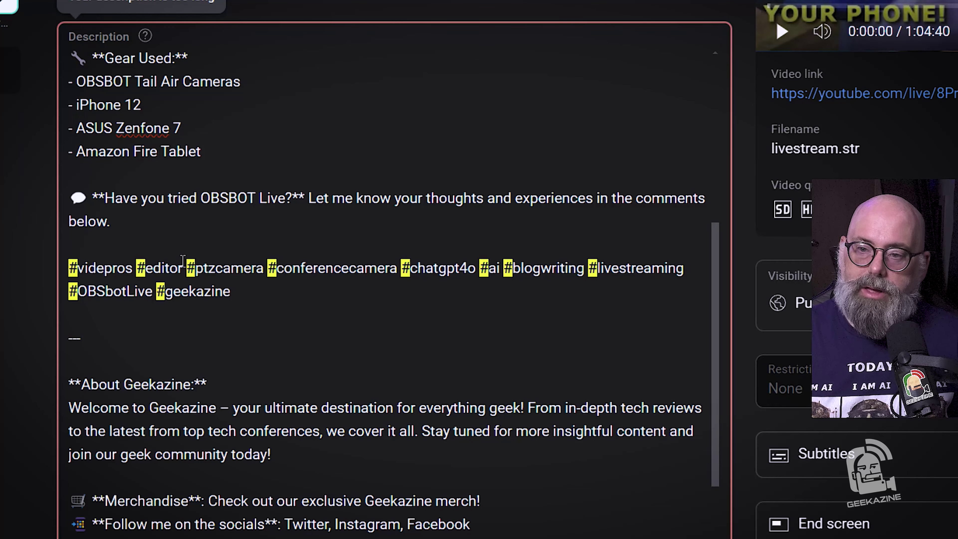
# Step: Delete the #videpros hashtag and its trailing space from the start of the first hashtag line
pyautogui.press('Delete')
pyautogui.press('Delete')
pyautogui.press('Delete')
pyautogui.press('Delete')
pyautogui.press('Delete')
pyautogui.press('Delete')
pyautogui.press('Delete')
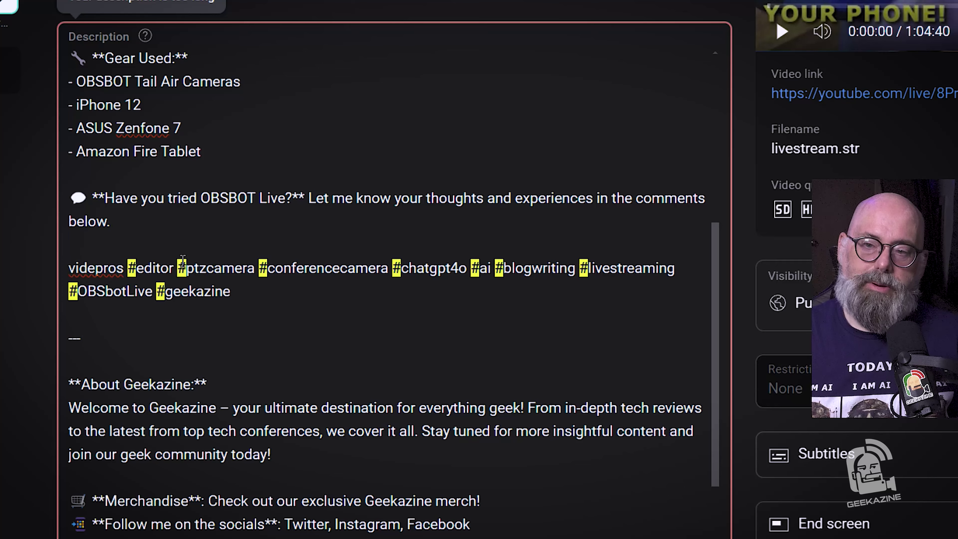
pyautogui.press('Delete')
pyautogui.press('Delete')
pyautogui.press('Delete')
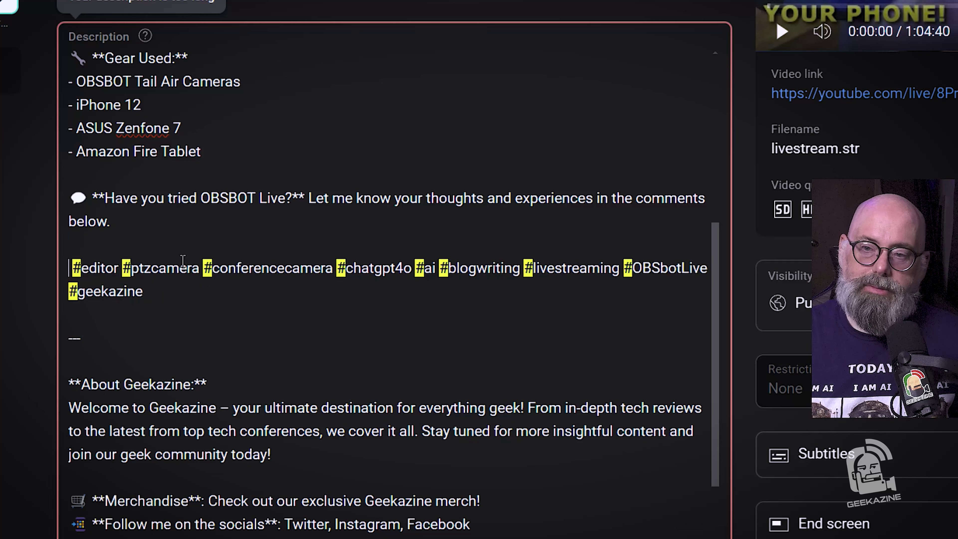
pyautogui.press('Delete')
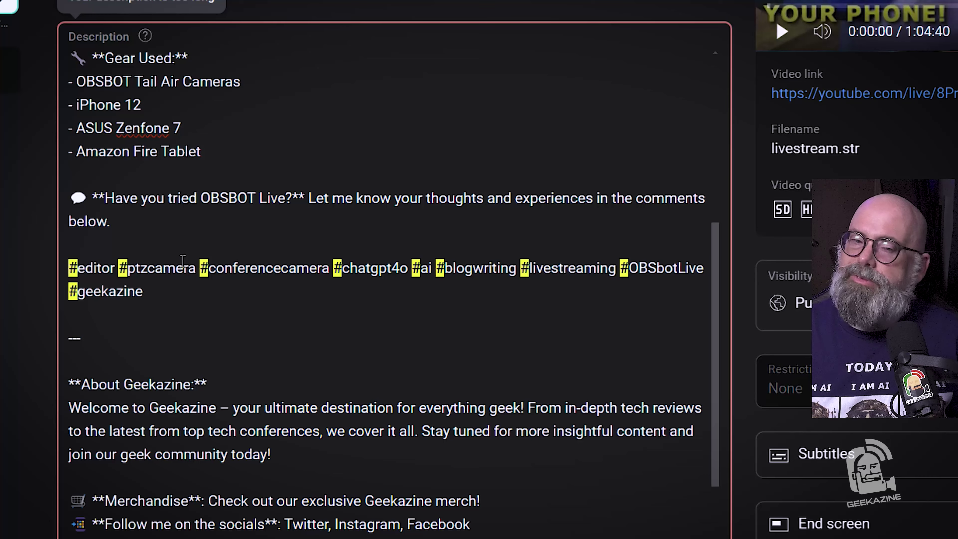
# Step: Remove the hashtags #editor, #chatgpt4o, #ai and #blogwriting from the first hashtag group
pyautogui.press('Delete')
pyautogui.press('Delete')
pyautogui.press('Delete')
pyautogui.press('Delete')
pyautogui.press('Delete')
pyautogui.press('Delete')
pyautogui.press('Delete')
pyautogui.press('Delete')
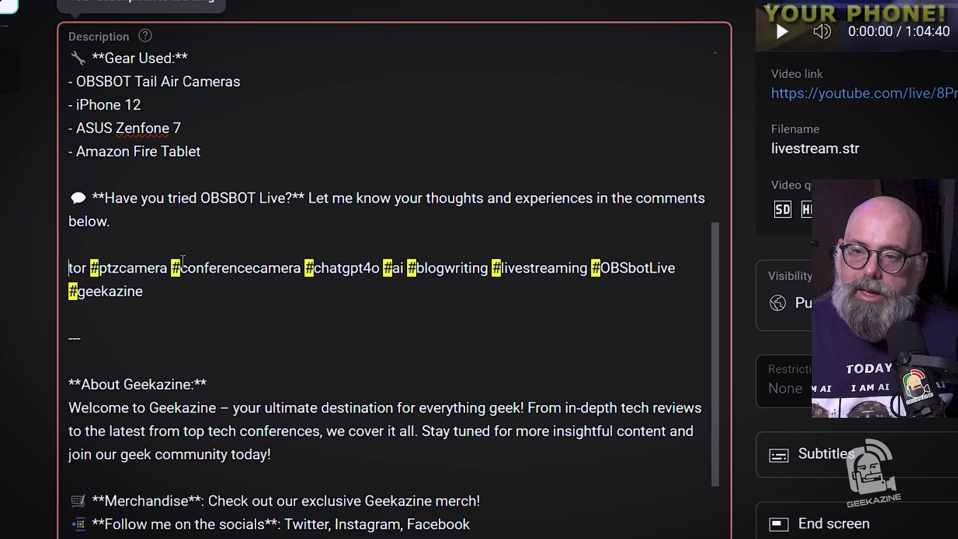
pyautogui.press('Delete')
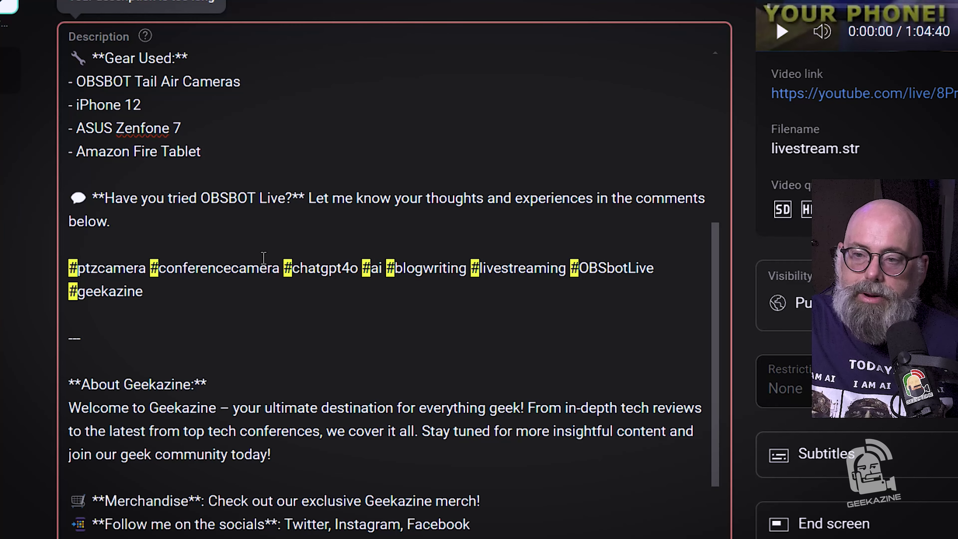
pyautogui.moveTo(281, 268); pyautogui.dragTo(468, 277)
pyautogui.press('BackSpace')
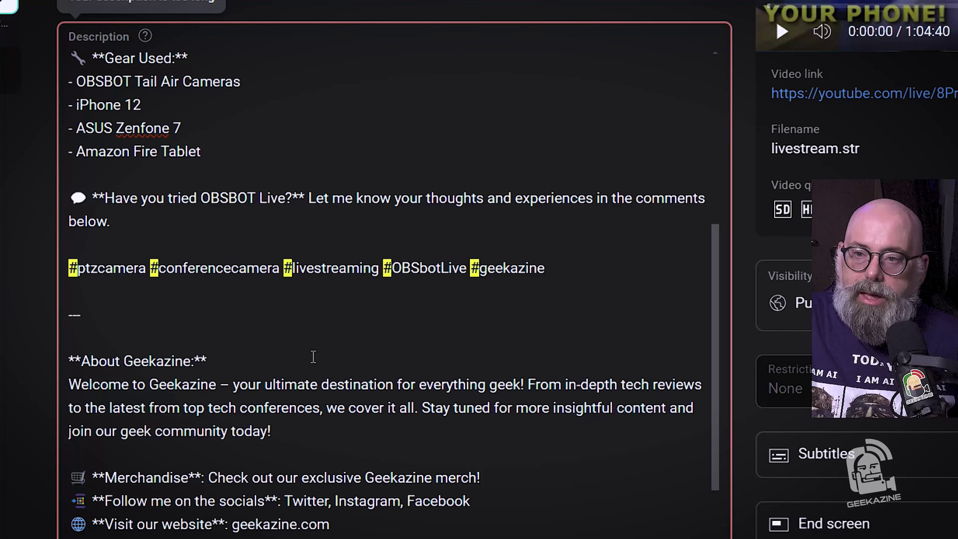
# Step: Delete the #LiveStreamingTechnology hashtag from the line below "Geek out and stream on!"
pyautogui.scroll(5, 315, 357)
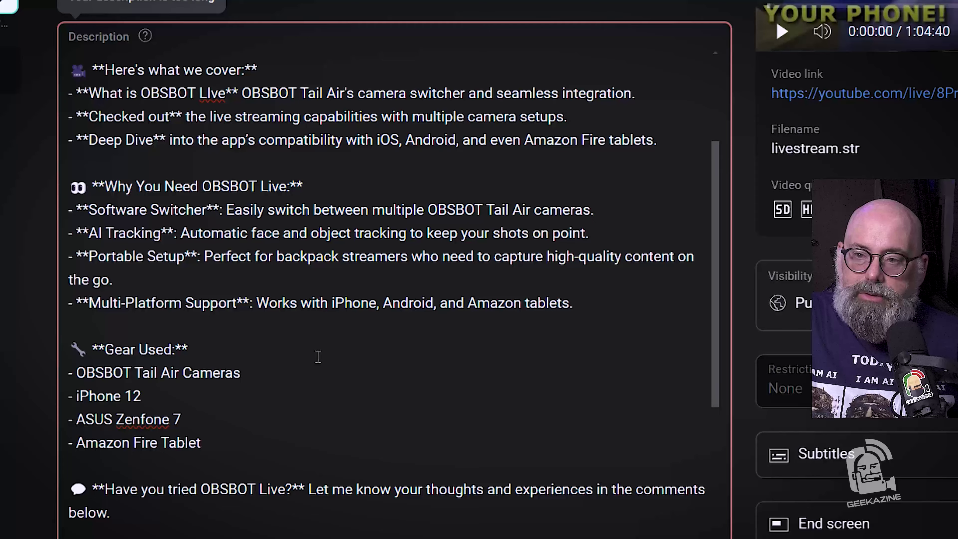
pyautogui.scroll(-5, 317, 357)
pyautogui.scroll(-20, 146, 384)
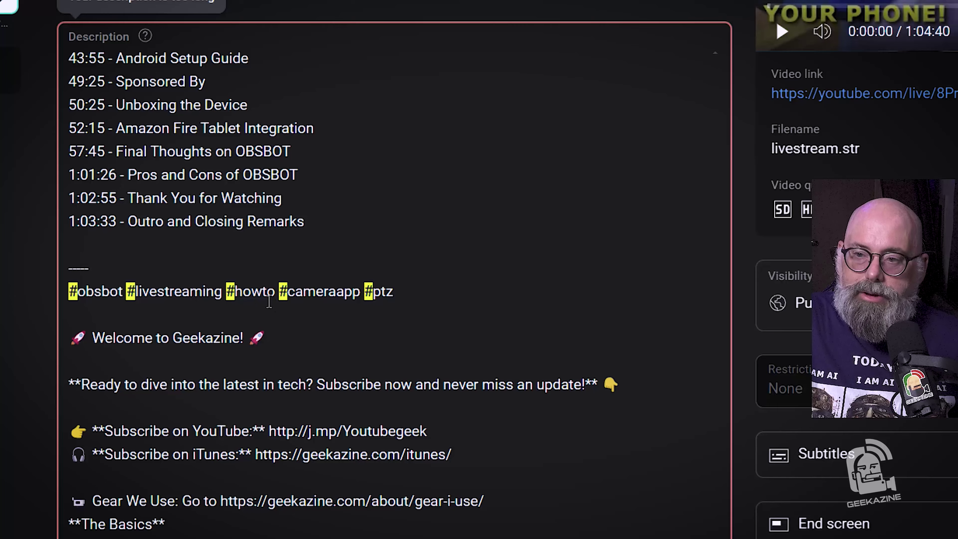
pyautogui.scroll(10, 392, 299)
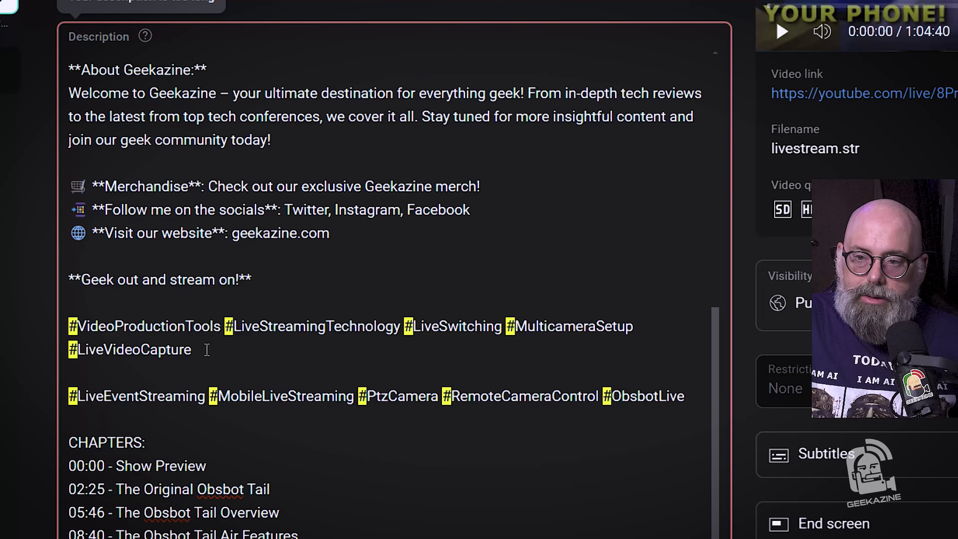
pyautogui.moveTo(203, 345); pyautogui.dragTo(80, 349)
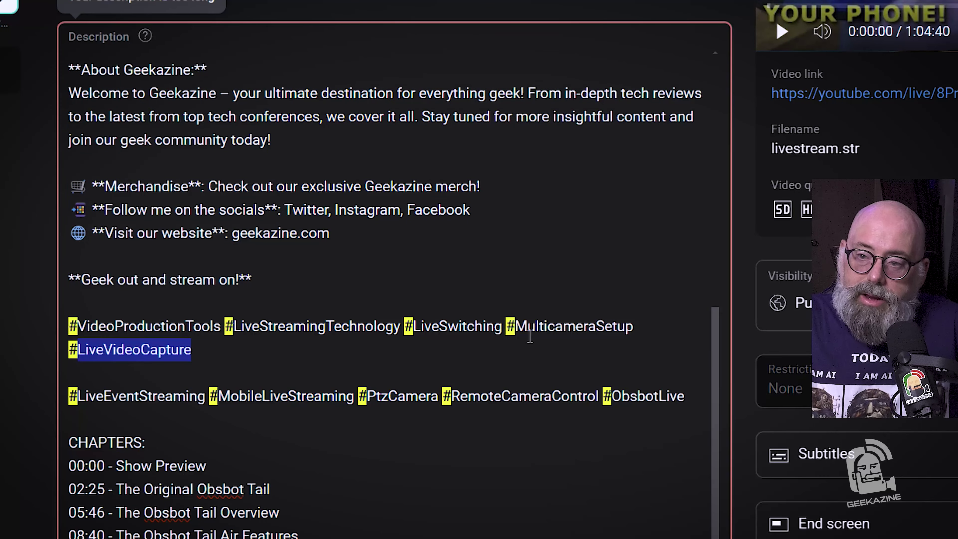
pyautogui.moveTo(641, 327); pyautogui.dragTo(529, 332)
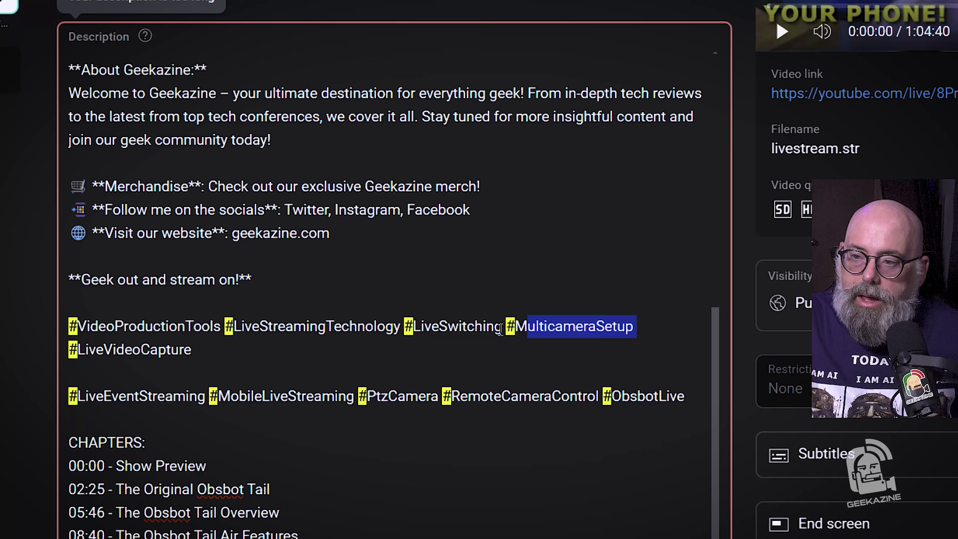
pyautogui.click(398, 328)
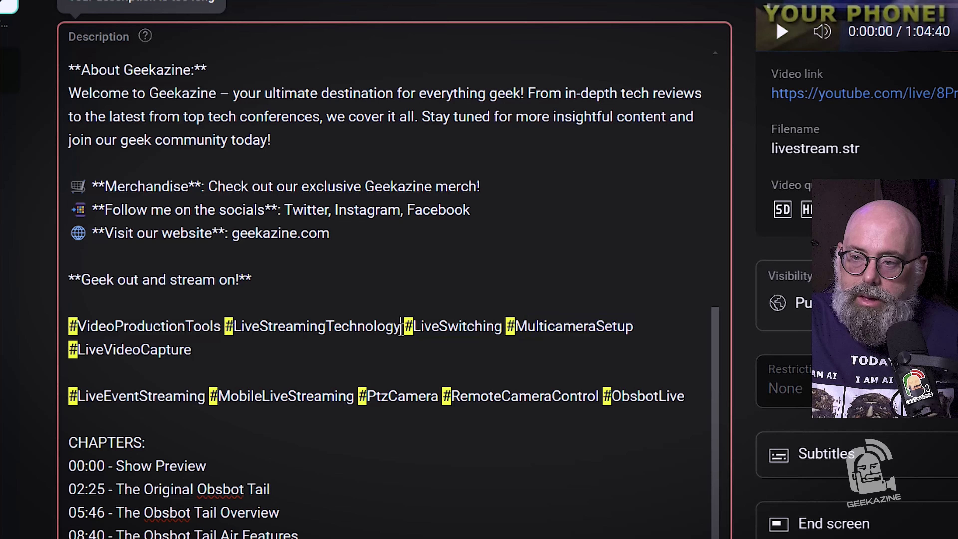
pyautogui.press('BackSpace')
pyautogui.press('BackSpace')
pyautogui.press('BackSpace')
pyautogui.press('BackSpace')
pyautogui.press('BackSpace')
pyautogui.press('BackSpace')
pyautogui.press('BackSpace')
pyautogui.press('BackSpace')
pyautogui.press('BackSpace')
pyautogui.press('BackSpace')
pyautogui.press('BackSpace')
pyautogui.press('BackSpace')
pyautogui.press('BackSpace')
pyautogui.press('BackSpace')
pyautogui.press('BackSpace')
pyautogui.press('BackSpace')
pyautogui.press('BackSpace')
pyautogui.press('BackSpace')
pyautogui.press('BackSpace')
pyautogui.press('BackSpace')
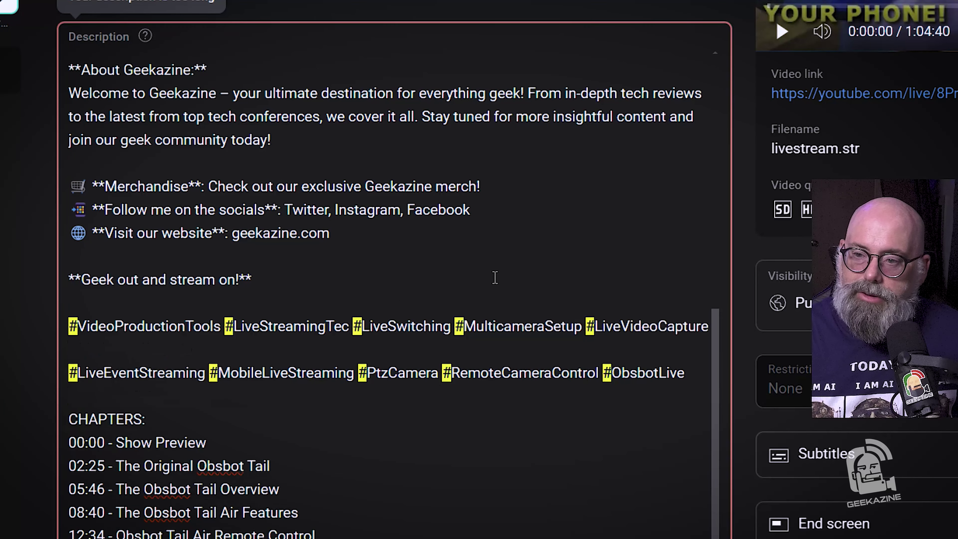
pyautogui.press('BackSpace')
pyautogui.press('BackSpace')
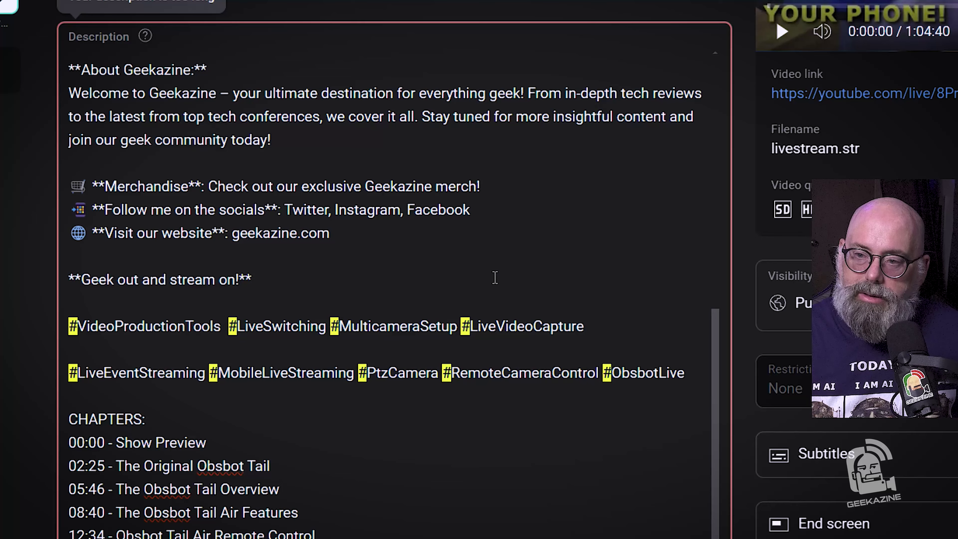
# Step: Remove the extra space before #LiveSwitching and delete the hashtag line from #LiveEventStreaming to #ObsbotLive along with its empty line
pyautogui.press('BackSpace')
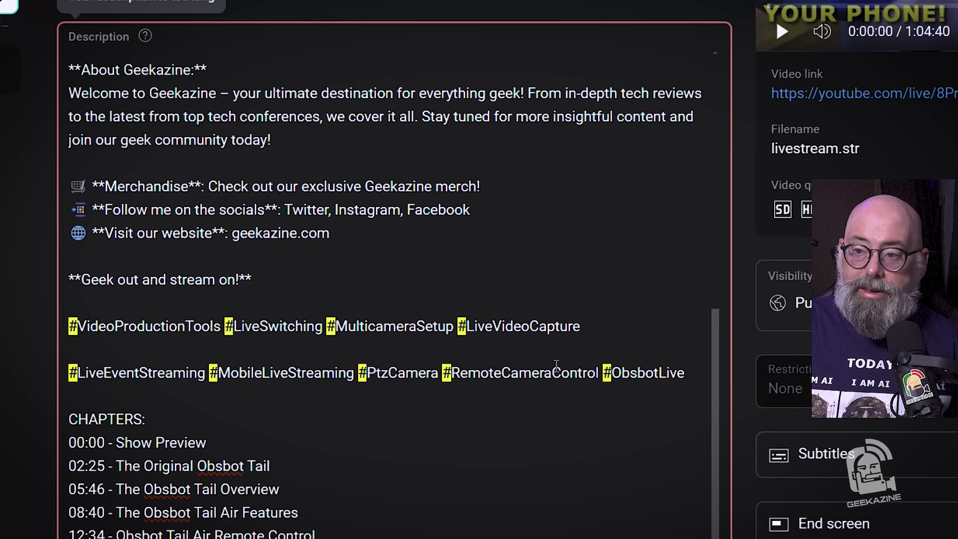
pyautogui.click(698, 371)
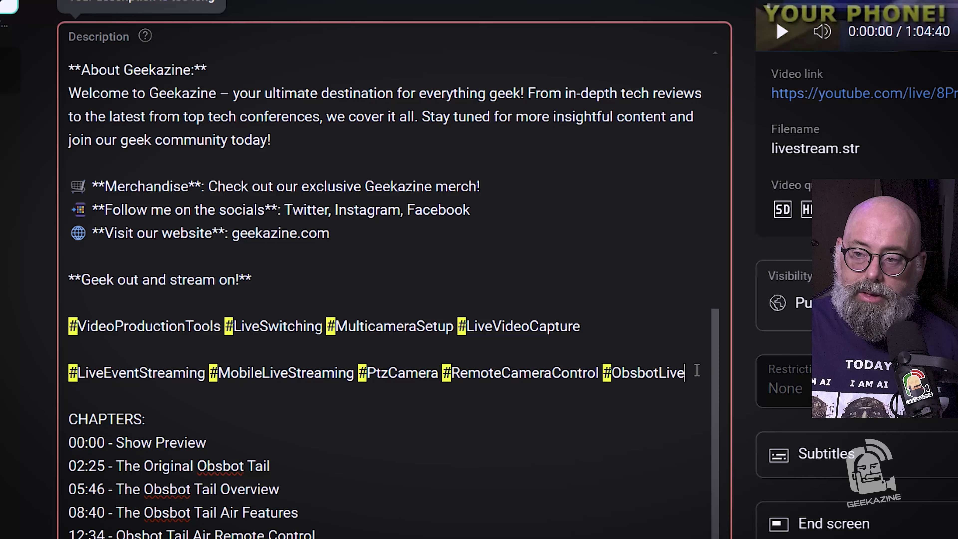
pyautogui.tripleClick(687, 374)
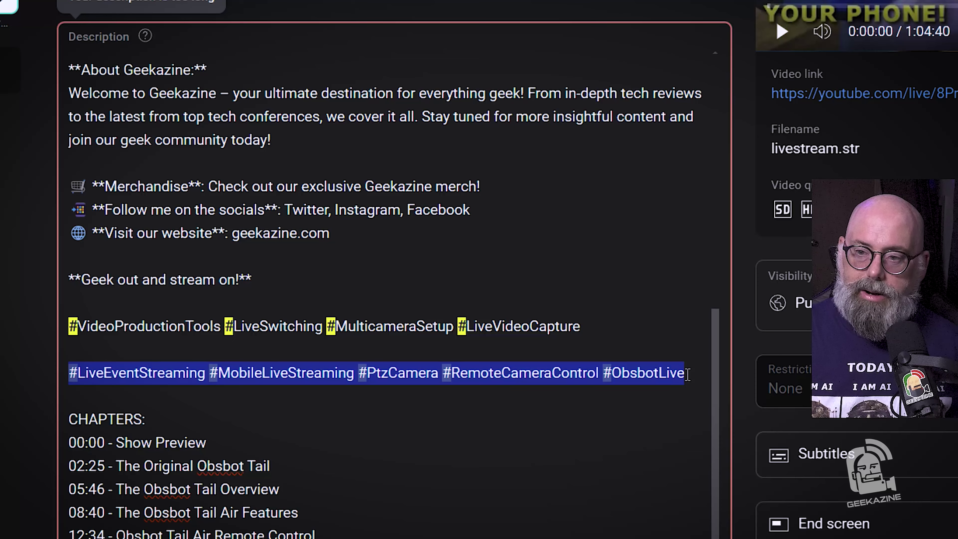
pyautogui.press('BackSpace')
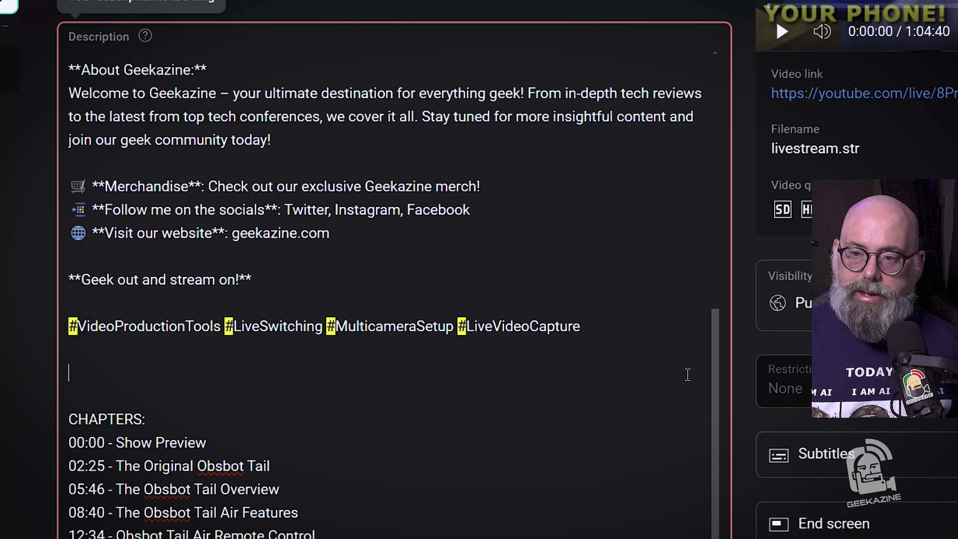
pyautogui.press('BackSpace')
pyautogui.press('BackSpace')
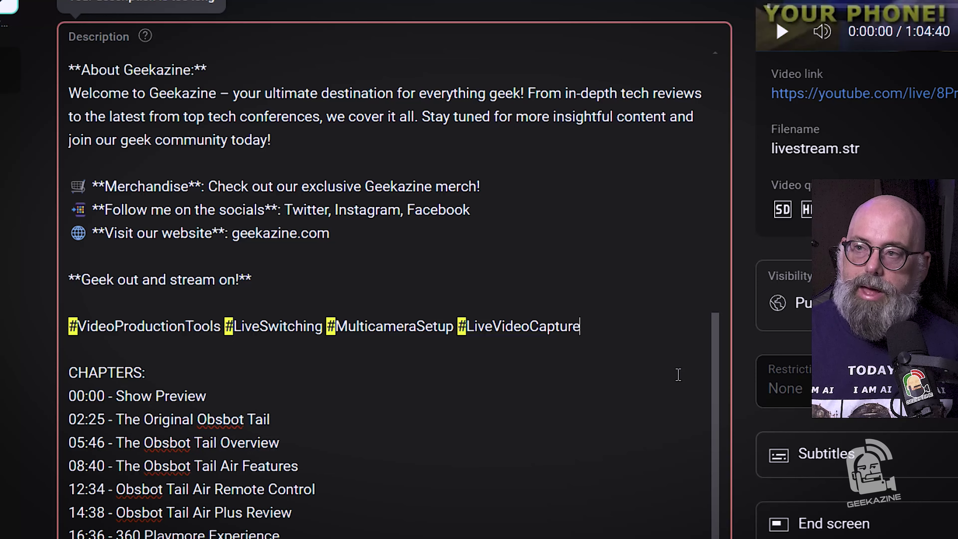
pyautogui.press('Tab')
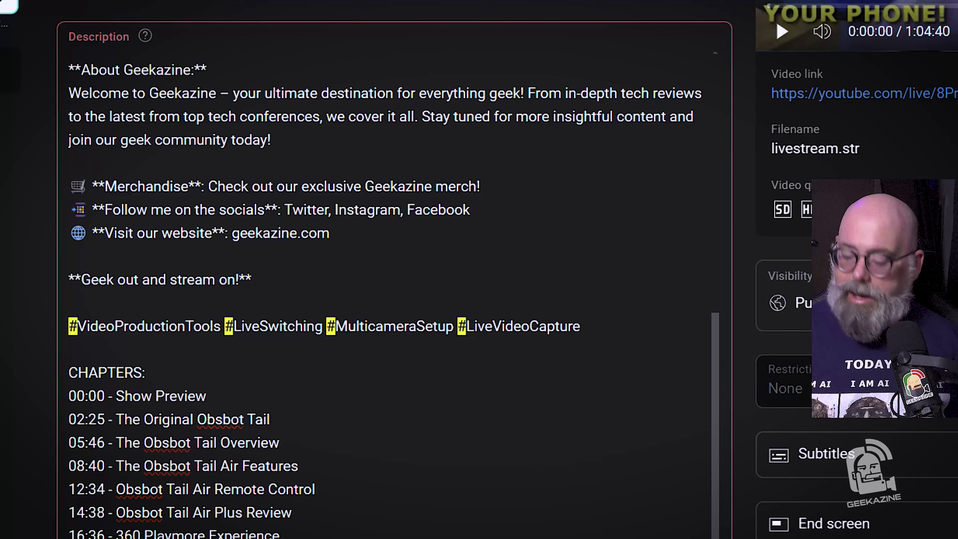
# Step: Delete the hashtag line from #VideoProductionTools to #LiveVideoCapture and its empty line above CHAPTERS
pyautogui.scroll(10, 350, 165)
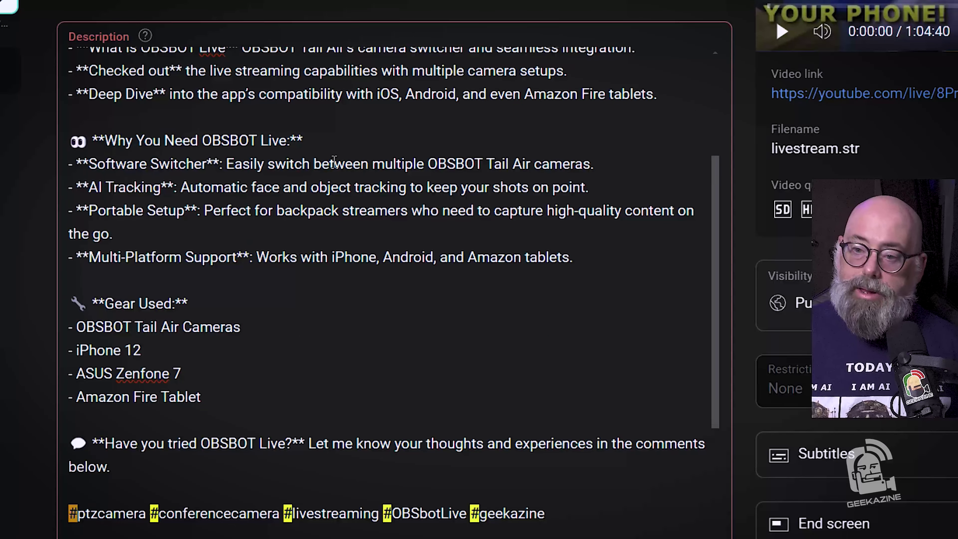
pyautogui.scroll(1, 350, 165)
pyautogui.scroll(-3, 350, 165)
pyautogui.scroll(-15, 349, 165)
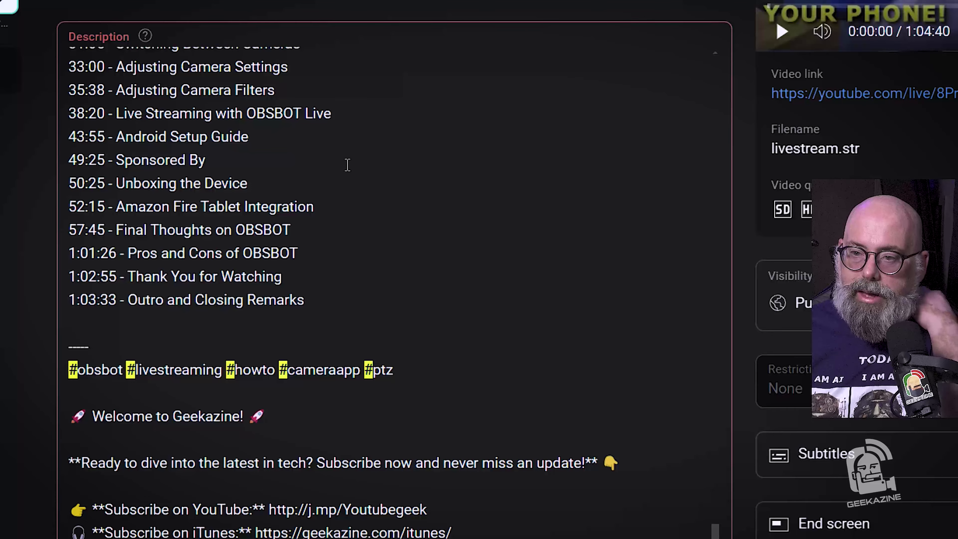
pyautogui.scroll(10, 347, 164)
pyautogui.scroll(6, 350, 165)
pyautogui.scroll(-4, 349, 165)
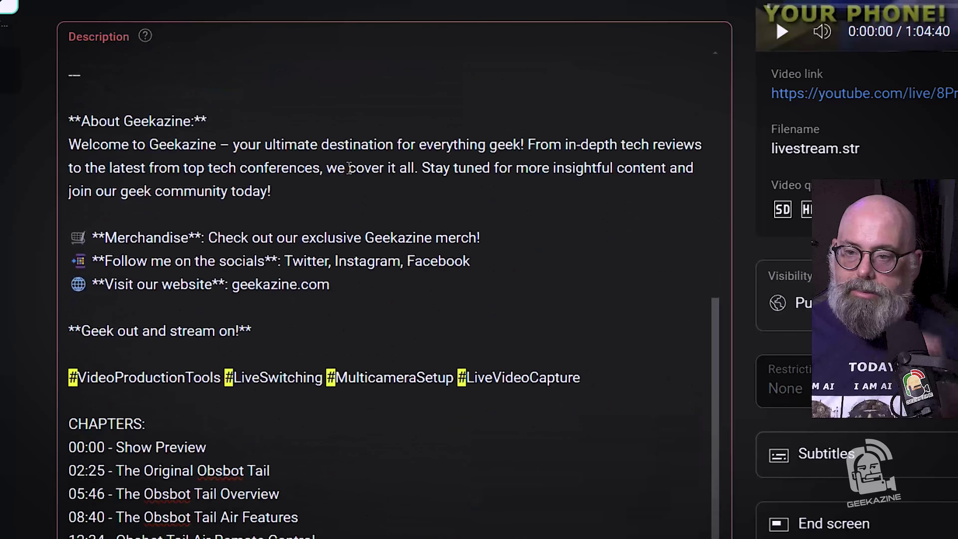
pyautogui.click(600, 378)
pyautogui.hotkey('shift', 'Home')
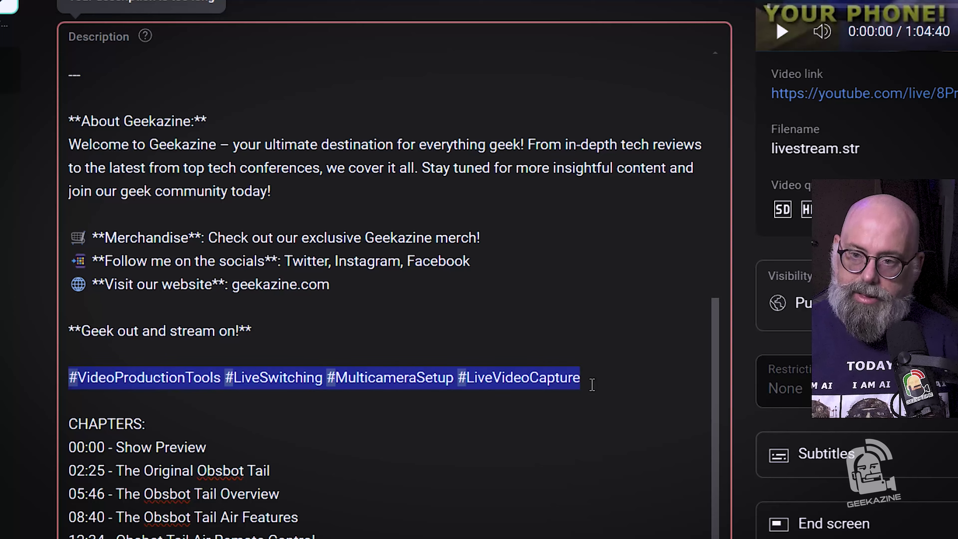
pyautogui.press('BackSpace')
pyautogui.press('BackSpace')
pyautogui.press('BackSpace')
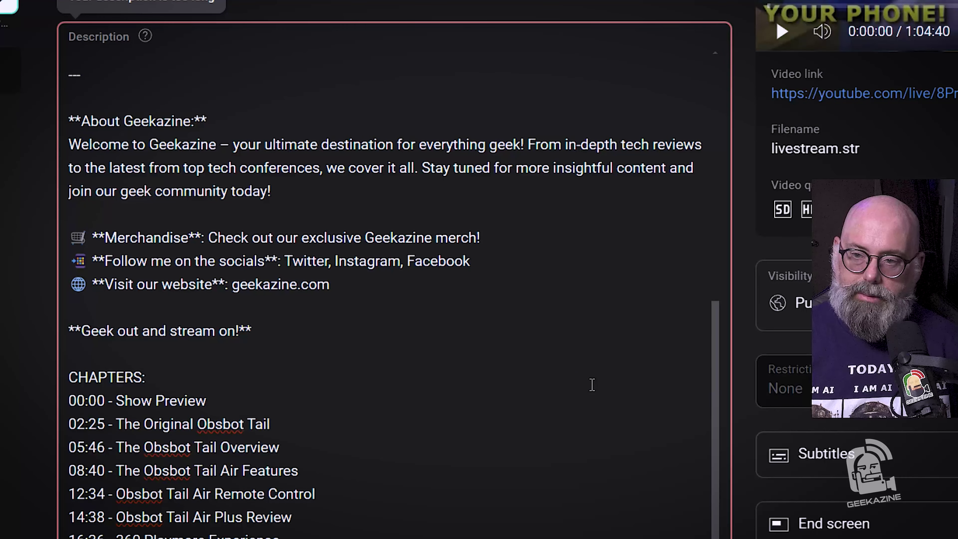
# Step: Remove the empty lines between the "Have you tried OBSBOT Live?" paragraph and the --- divider
pyautogui.scroll(-15, 550, 446)
pyautogui.scroll(-3, 284, 487)
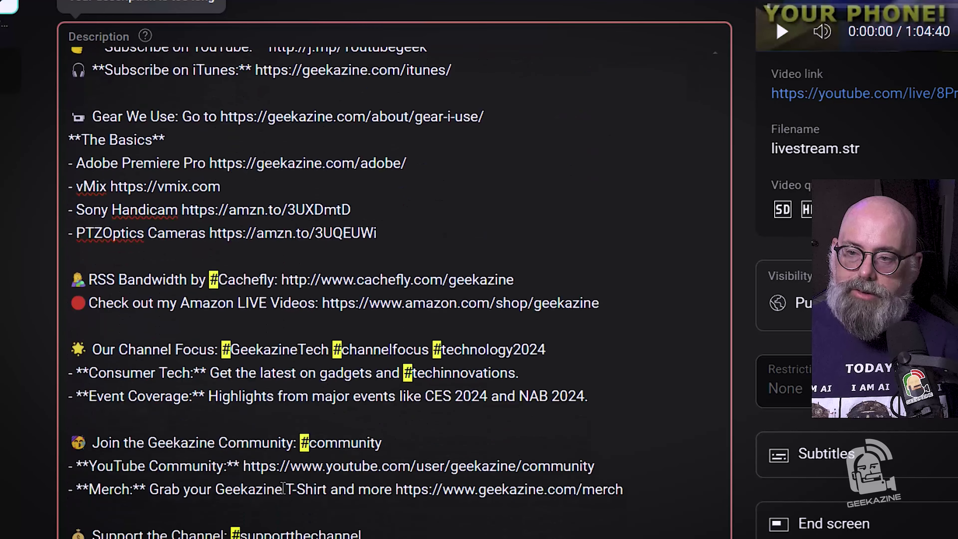
pyautogui.scroll(-3, 283, 487)
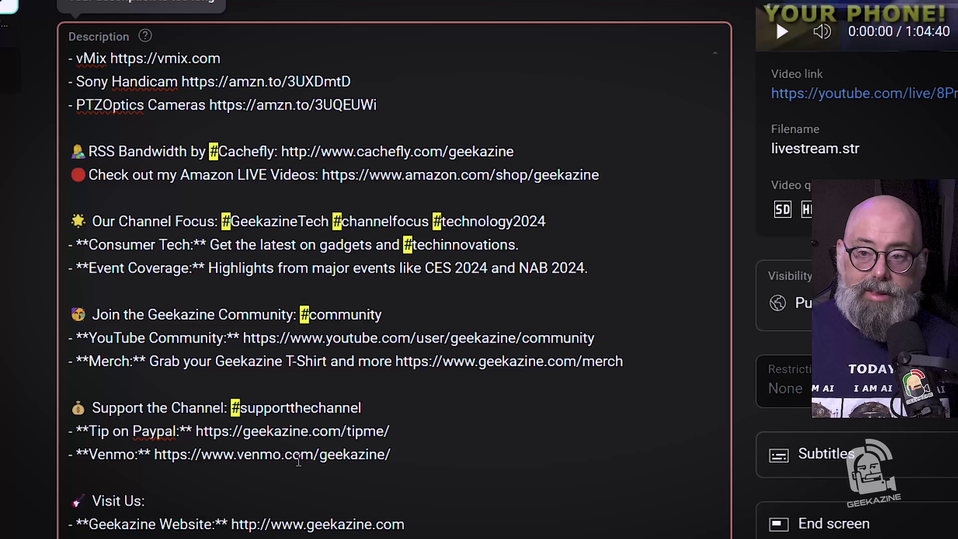
pyautogui.scroll(20, 298, 461)
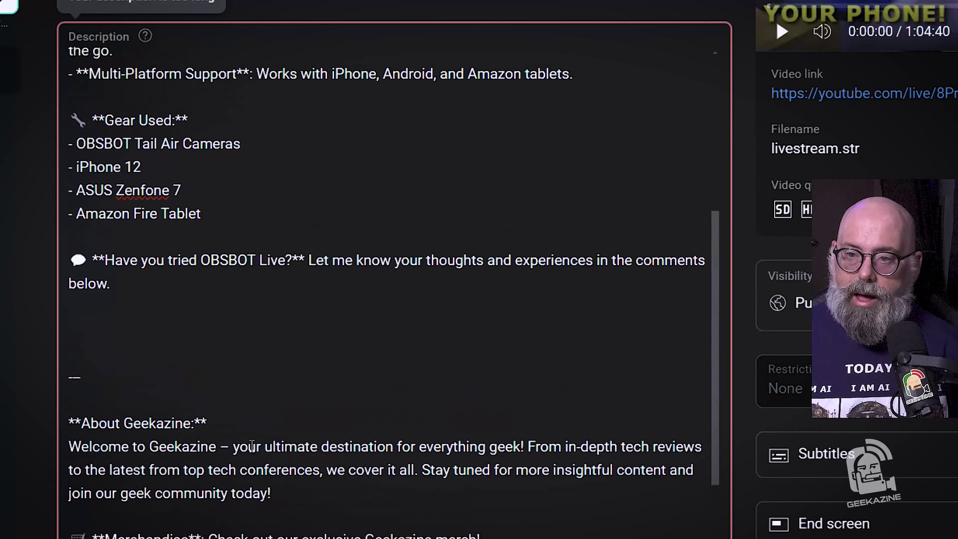
pyautogui.click(102, 355)
pyautogui.press('BackSpace')
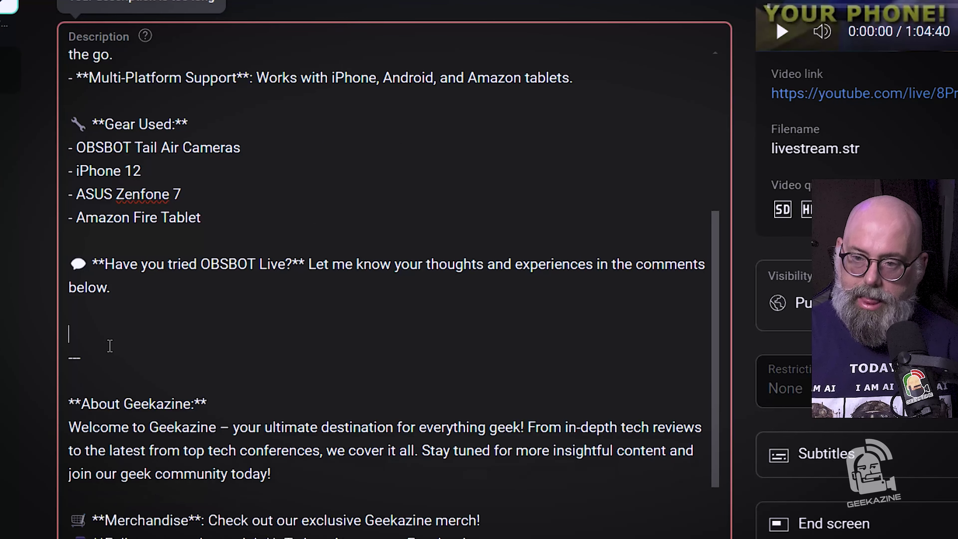
pyautogui.press('BackSpace')
pyautogui.press('BackSpace')
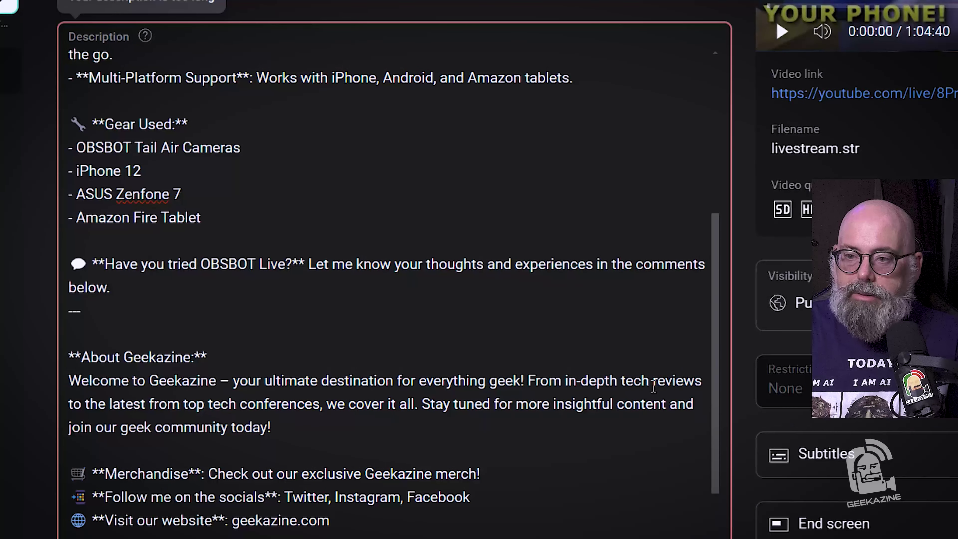
# Step: Delete the --- divider and the About Geekazine section through the "Visit our website" line
pyautogui.scroll(-2, 359, 345)
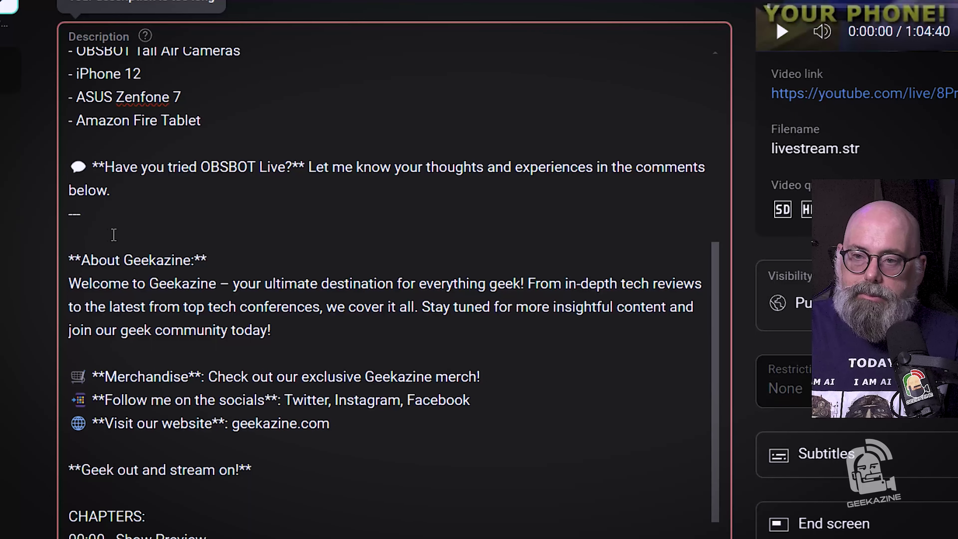
pyautogui.click(87, 244)
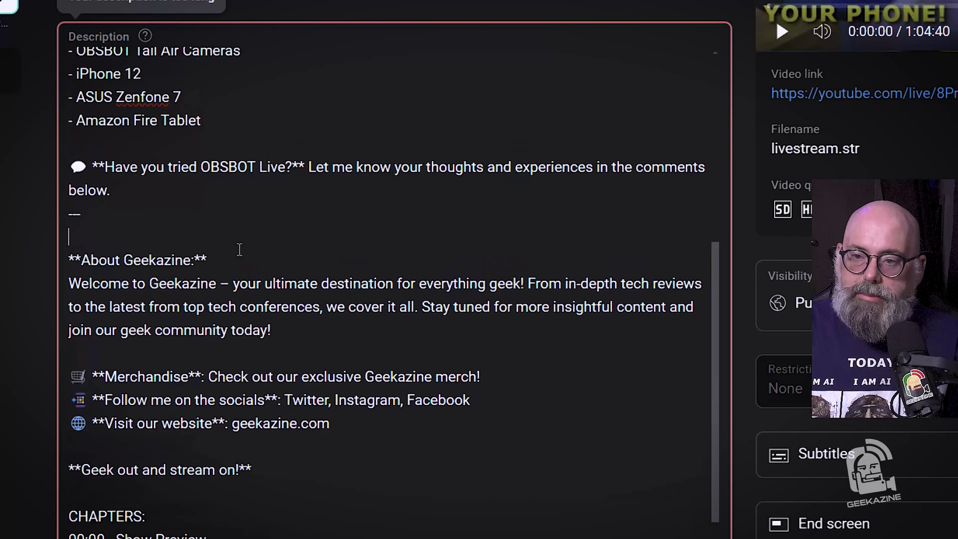
pyautogui.scroll(-15, 299, 332)
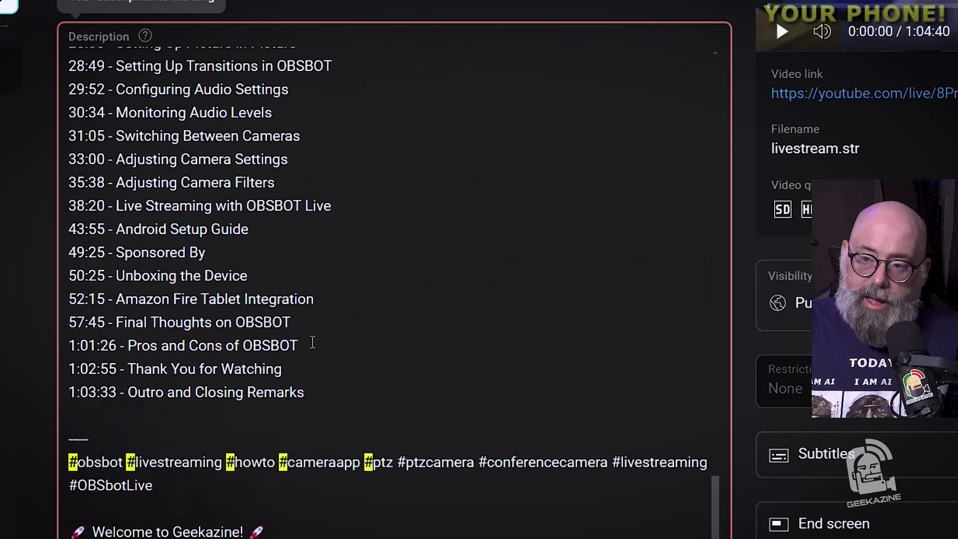
pyautogui.scroll(-8, 313, 344)
pyautogui.scroll(20, 312, 343)
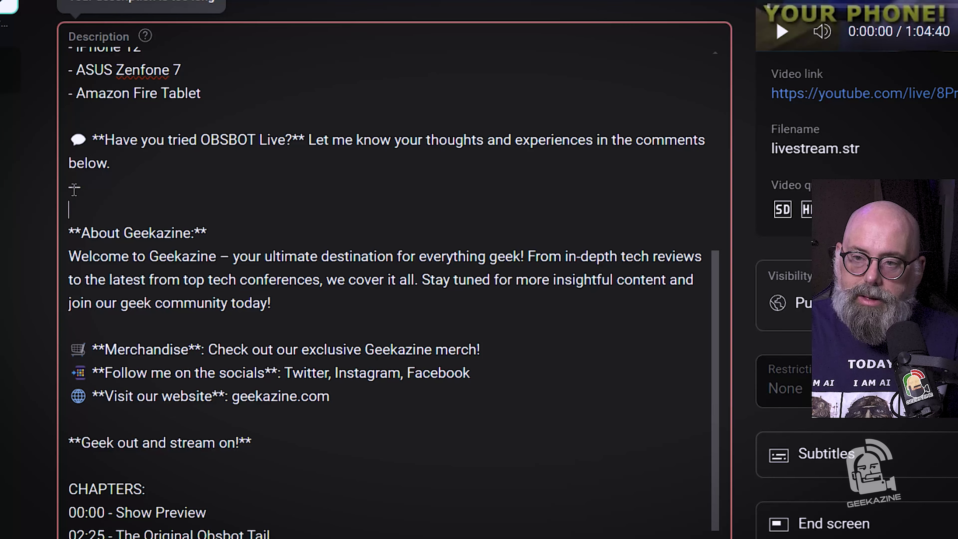
pyautogui.moveTo(70, 185); pyautogui.dragTo(340, 397)
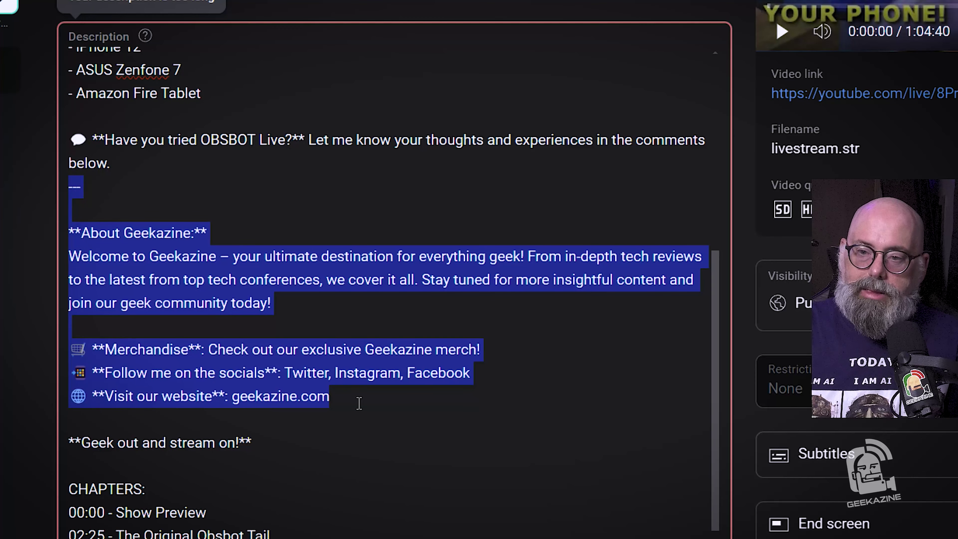
pyautogui.press('BackSpace')
pyautogui.press('BackSpace')
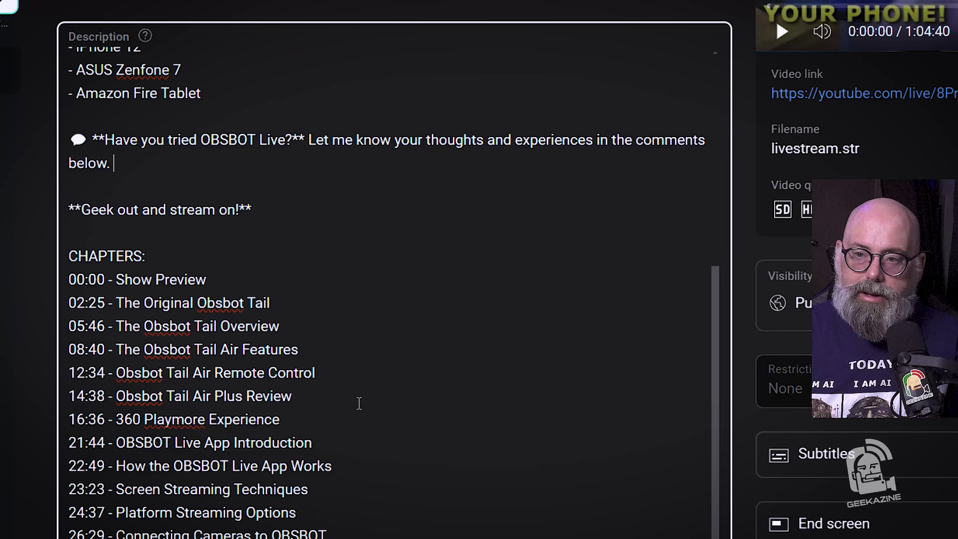
# Step: Review the description's chapter list and the hashtag line and channel sections below it
pyautogui.scroll(-5, 415, 284)
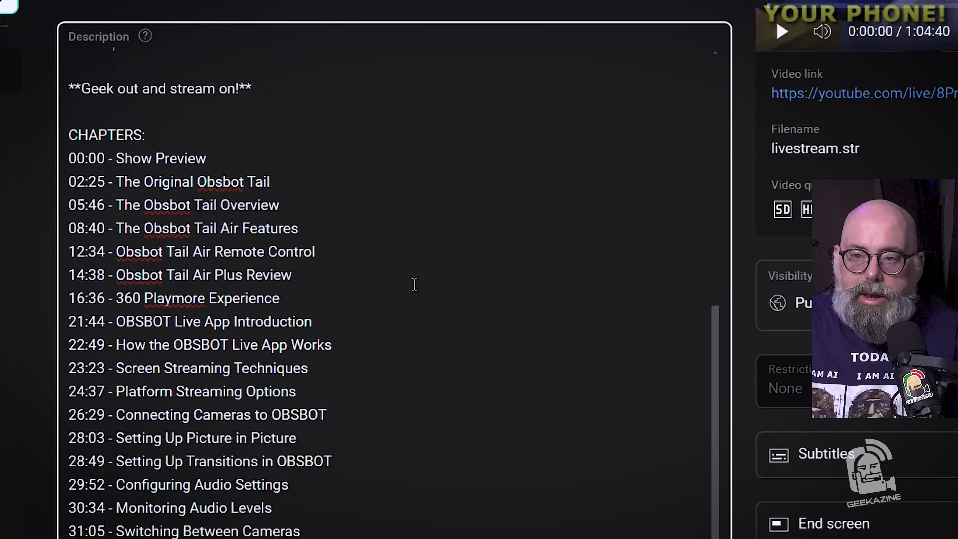
pyautogui.scroll(-7, 416, 284)
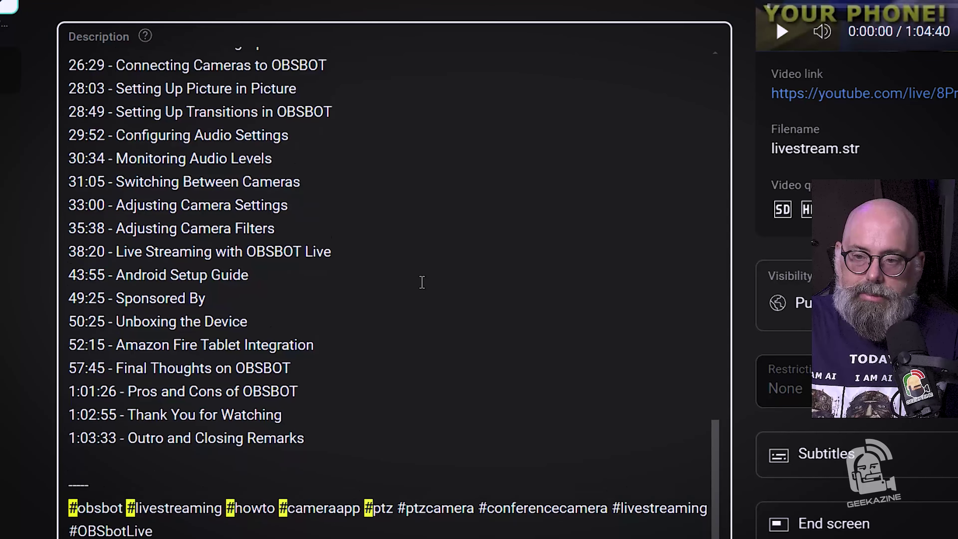
pyautogui.scroll(10, 423, 281)
pyautogui.scroll(-2, 425, 279)
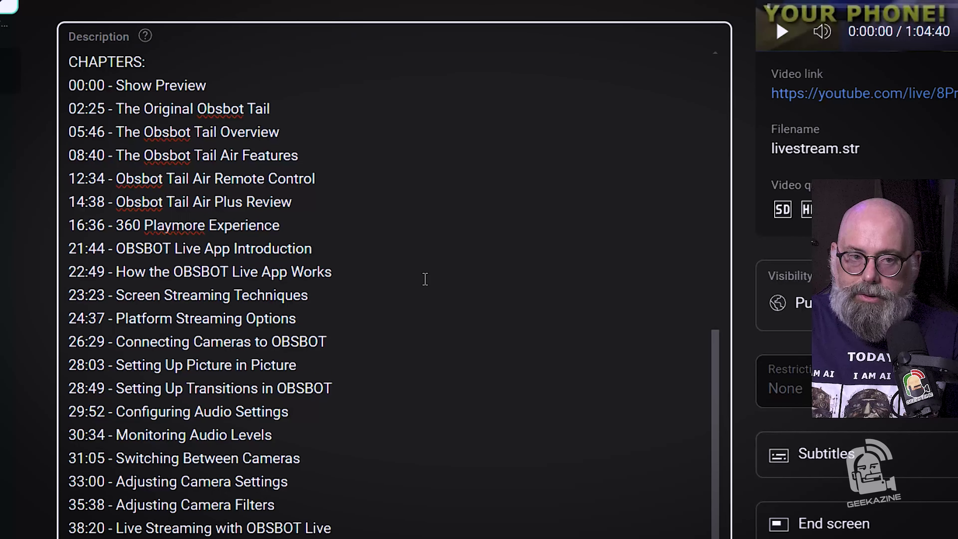
pyautogui.scroll(-2, 425, 279)
pyautogui.scroll(2, 427, 277)
pyautogui.scroll(2, 426, 278)
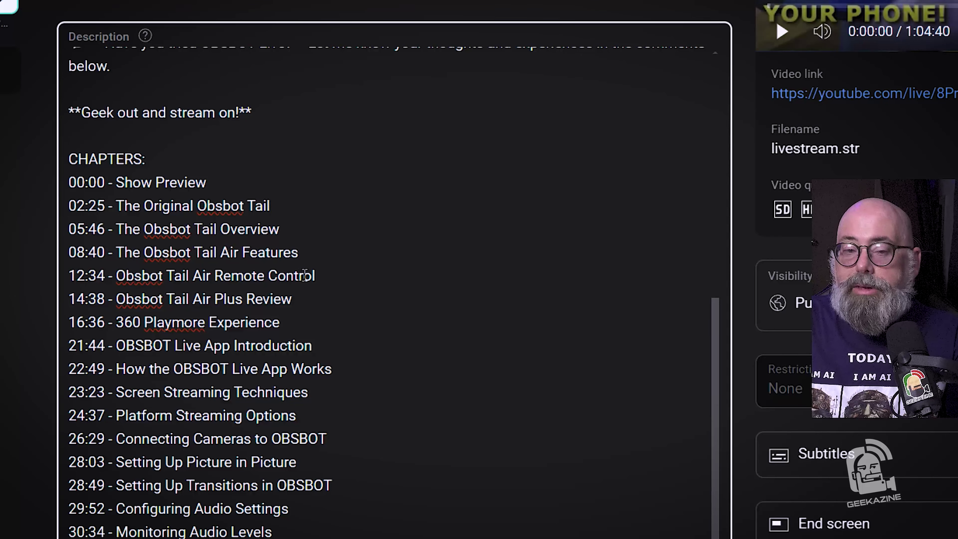
pyautogui.scroll(-3, 309, 272)
pyautogui.scroll(5, 308, 271)
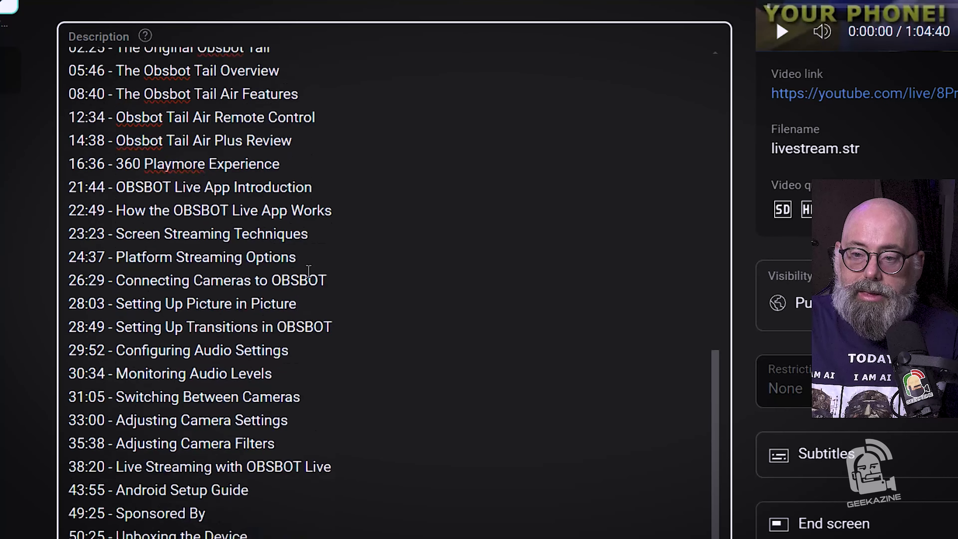
pyautogui.scroll(-8, 311, 271)
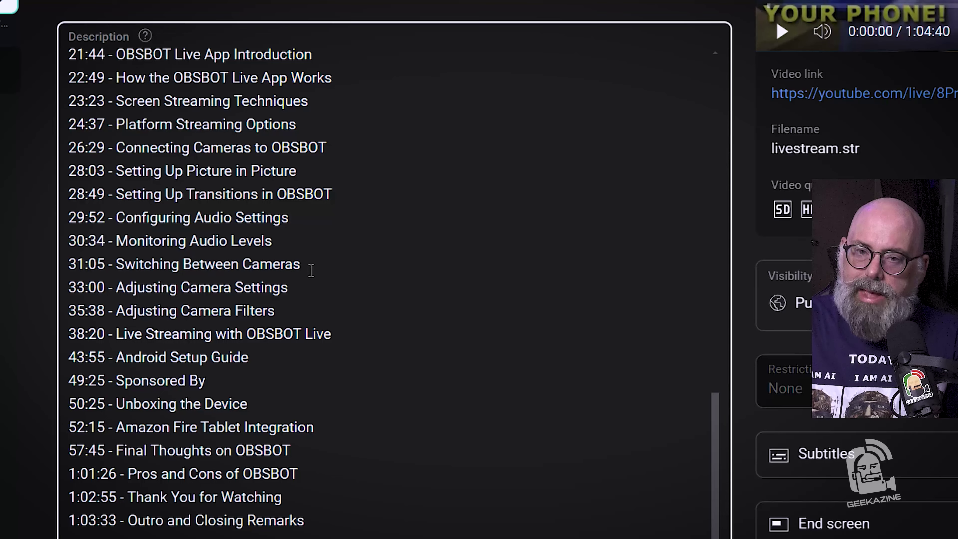
pyautogui.scroll(8, 309, 273)
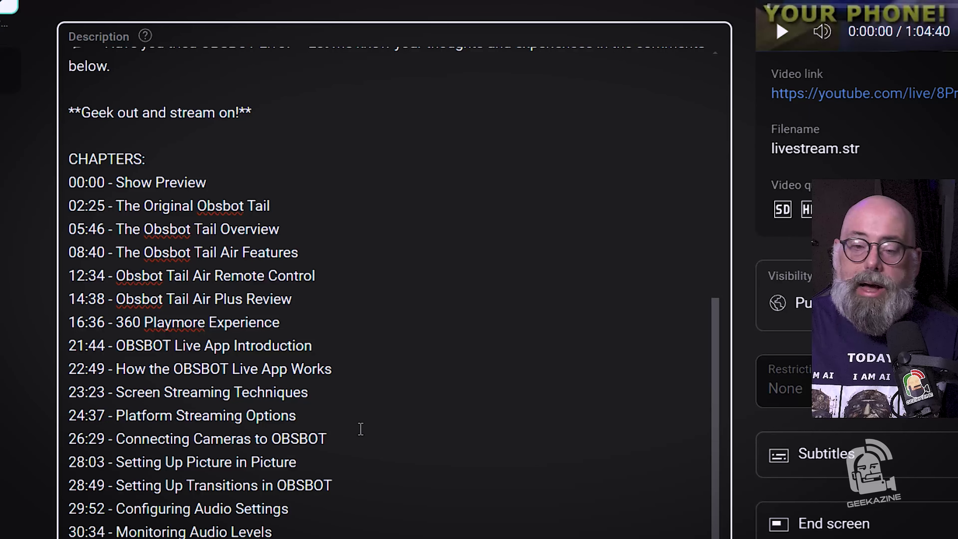
pyautogui.scroll(-12, 361, 429)
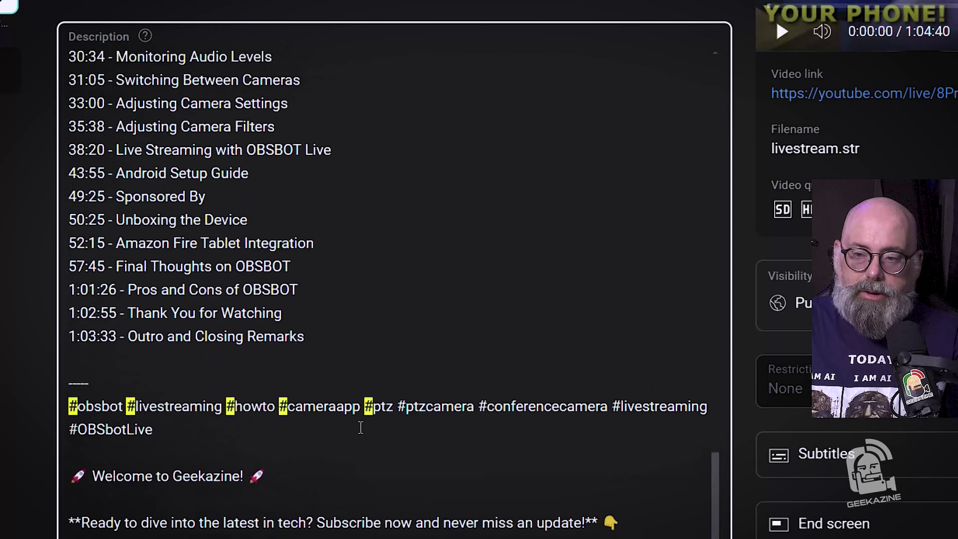
pyautogui.scroll(8, 358, 428)
pyautogui.scroll(-15, 361, 427)
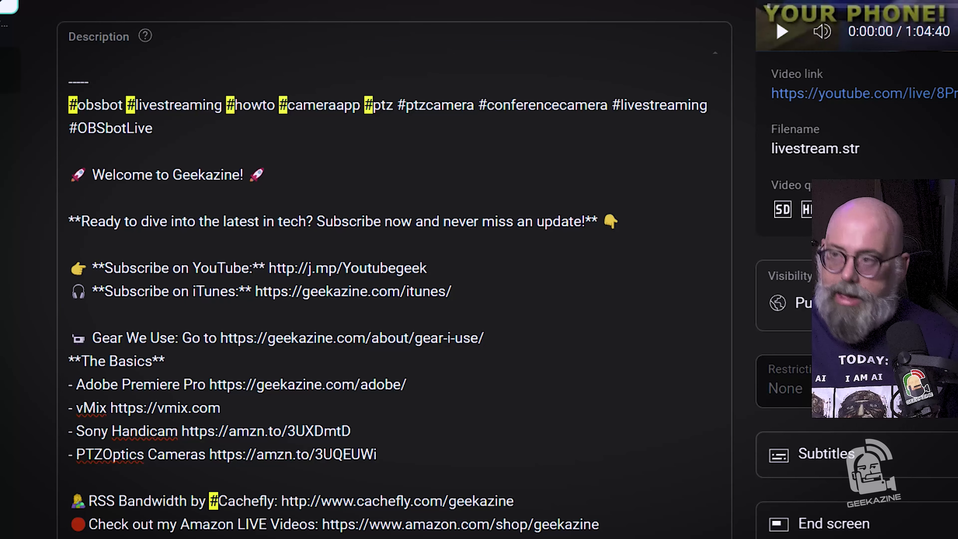
# Step: Search the page for "#" again and check the remaining hashtags in the description's channel sections
pyautogui.press('Escape')
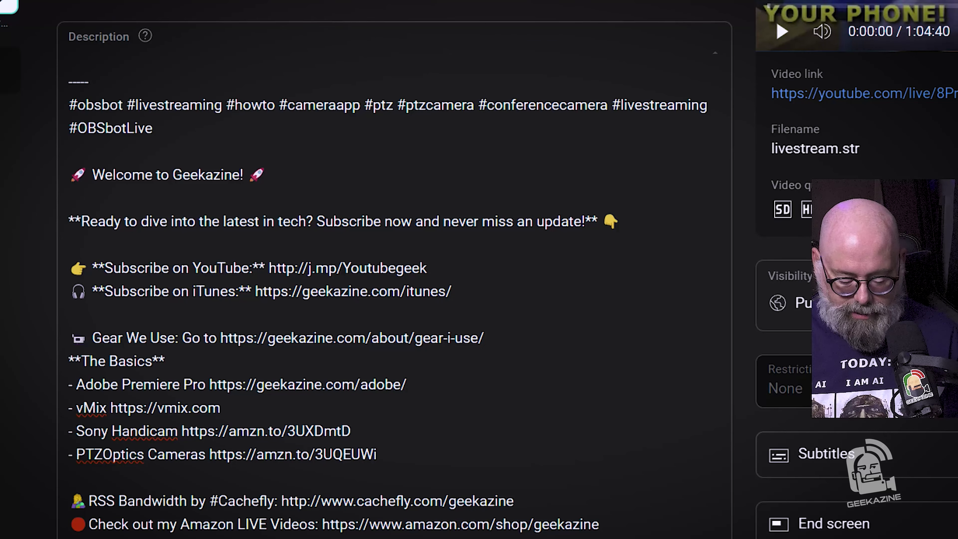
pyautogui.hotkey('ctrl', 'f')
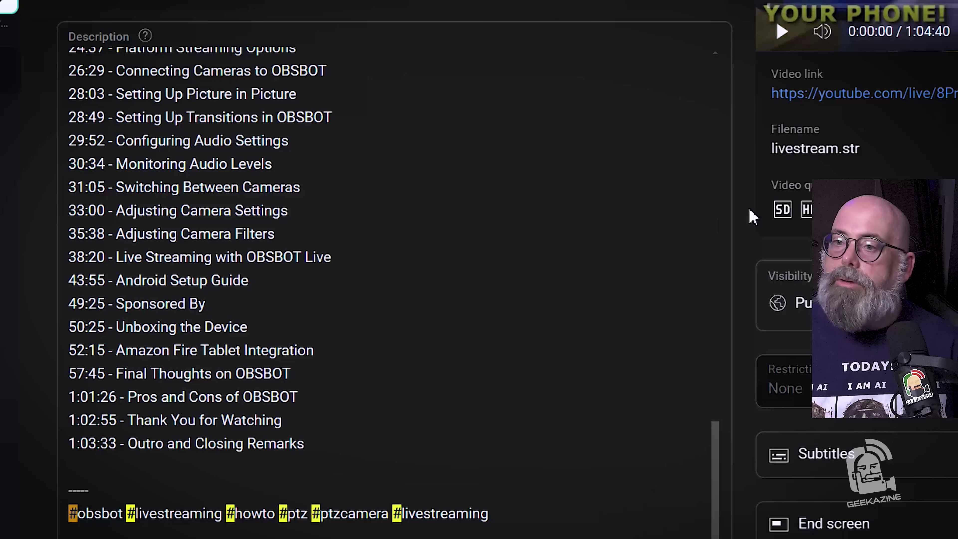
pyautogui.scroll(-10, 534, 204)
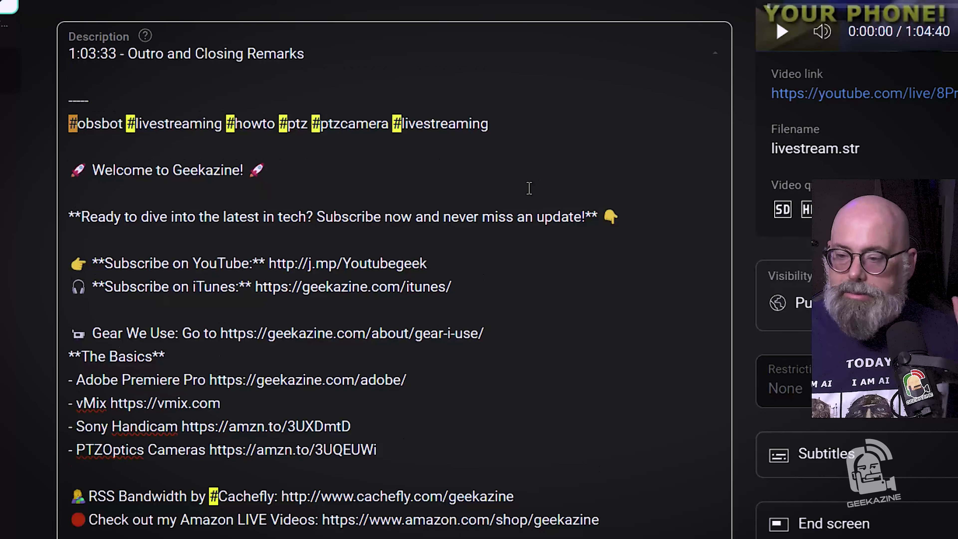
pyautogui.scroll(-10, 529, 188)
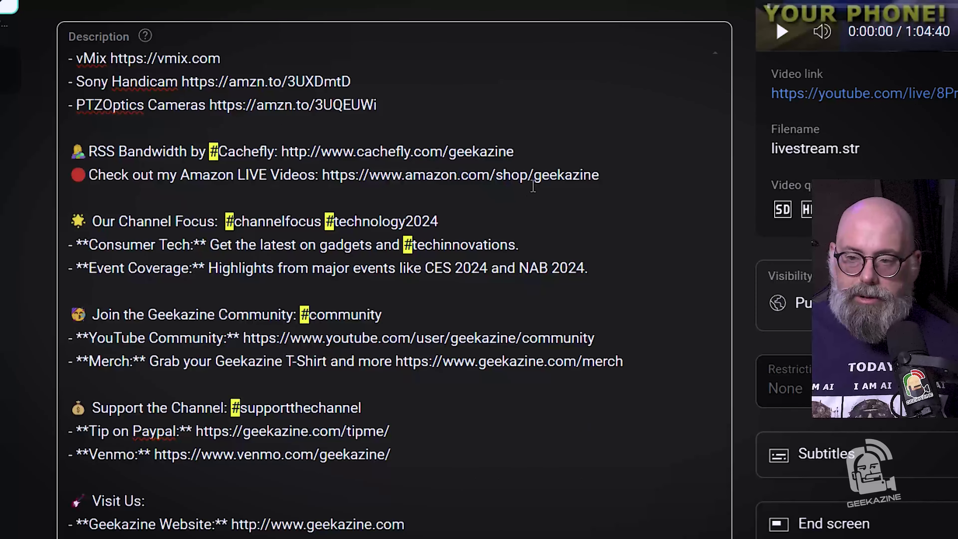
# Step: Review the trimmed description from the channel sections up to the opening OBSBOT links and the Why You Need OBSBOT Live section
pyautogui.scroll(15, 540, 182)
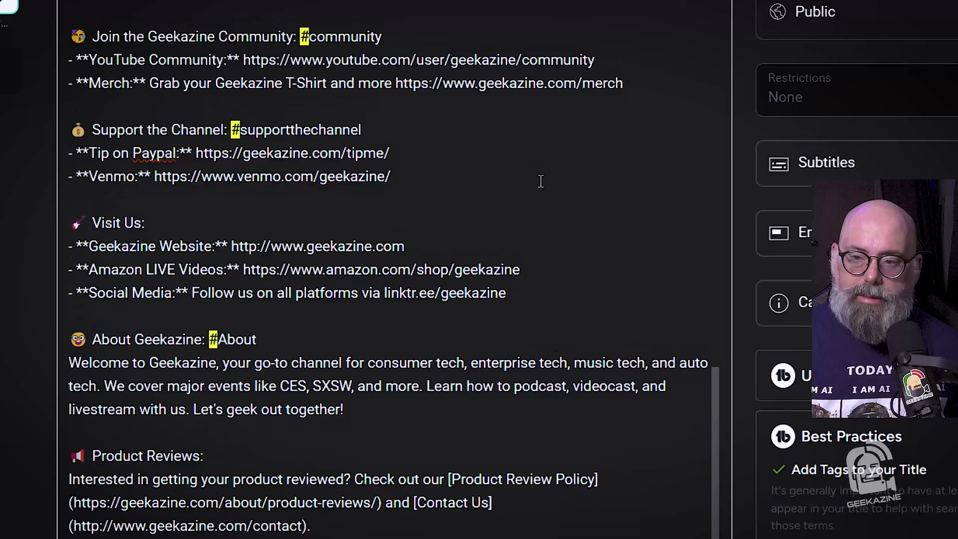
pyautogui.scroll(15, 545, 180)
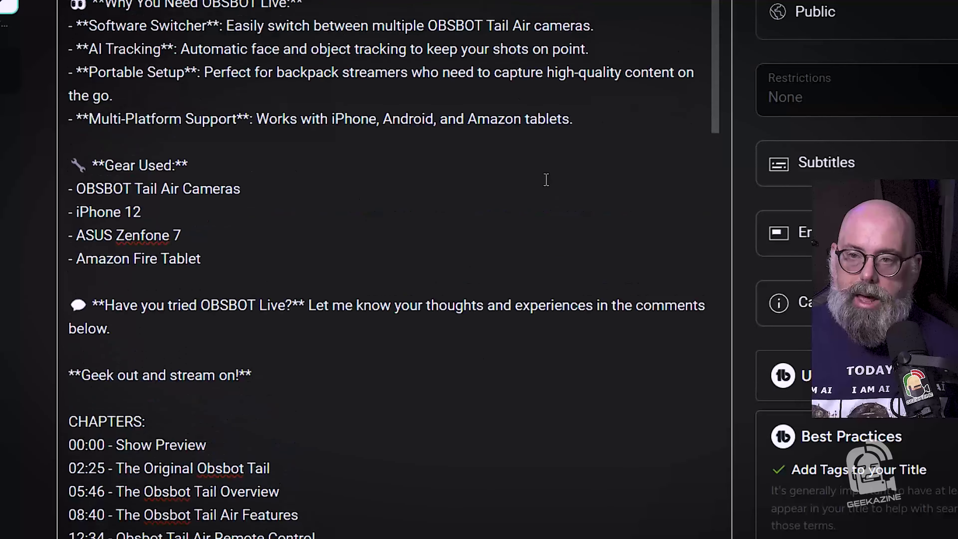
pyautogui.scroll(5, 545, 181)
pyautogui.scroll(-5, 392, 279)
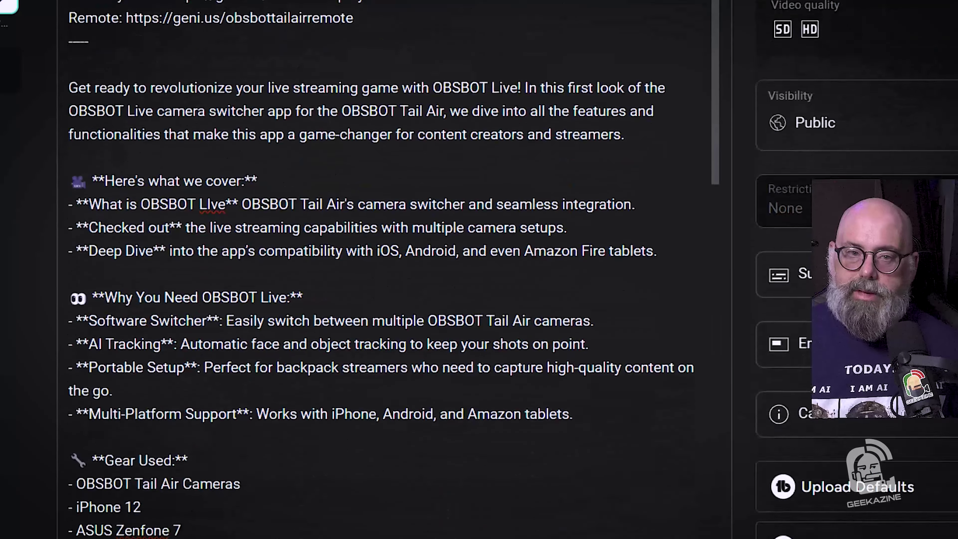
pyautogui.scroll(5, 393, 279)
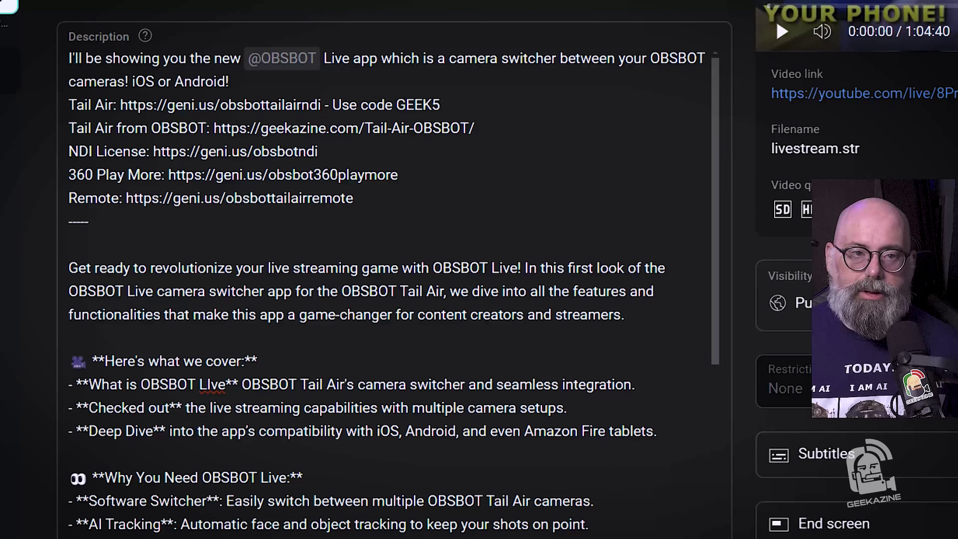
pyautogui.scroll(-5, 505, 317)
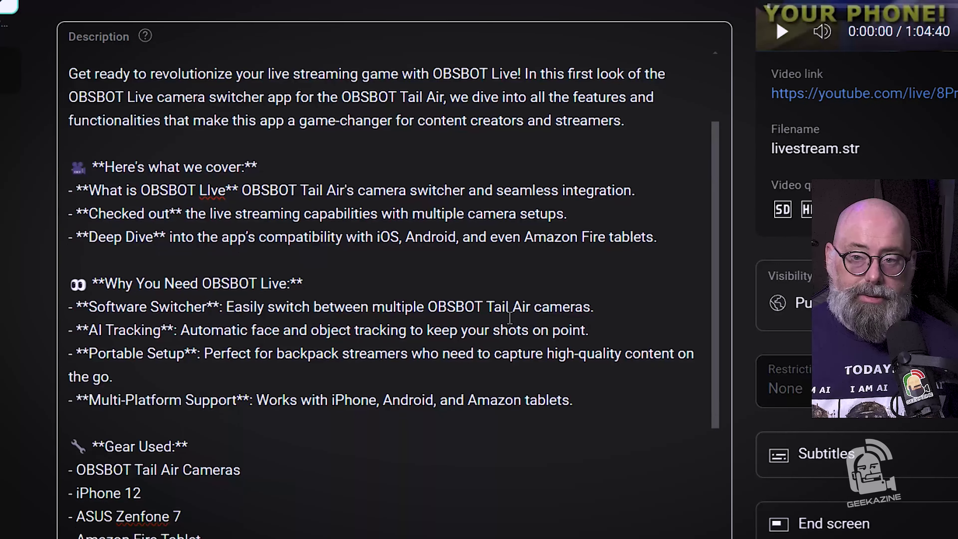
pyautogui.scroll(-15, 510, 317)
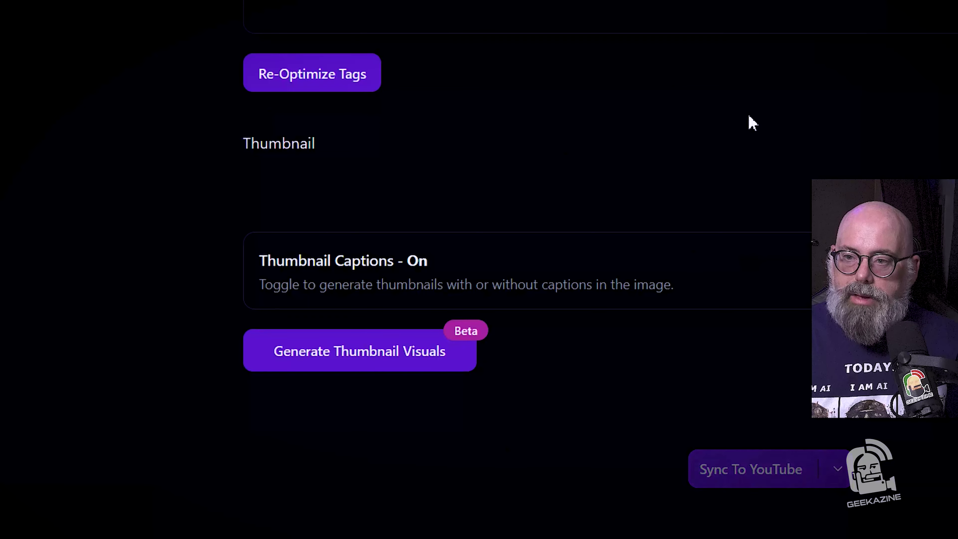
# Step: Switch to Taja and inspect the three generated thumbnails at larger size: the neon LIVE sign, FIRST LOOK and the brick-wall desk design
pyautogui.scroll(-3, 753, 123)
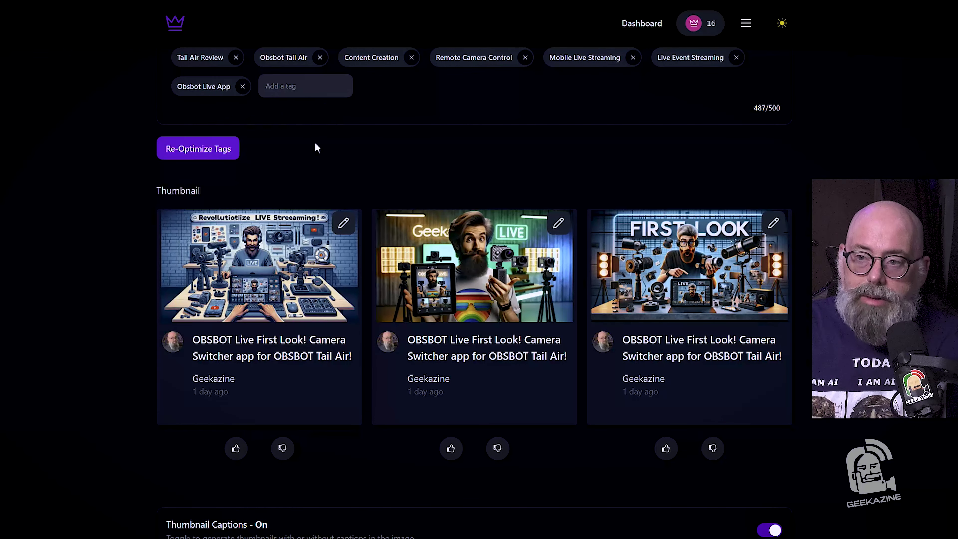
pyautogui.scroll(-5, 317, 147)
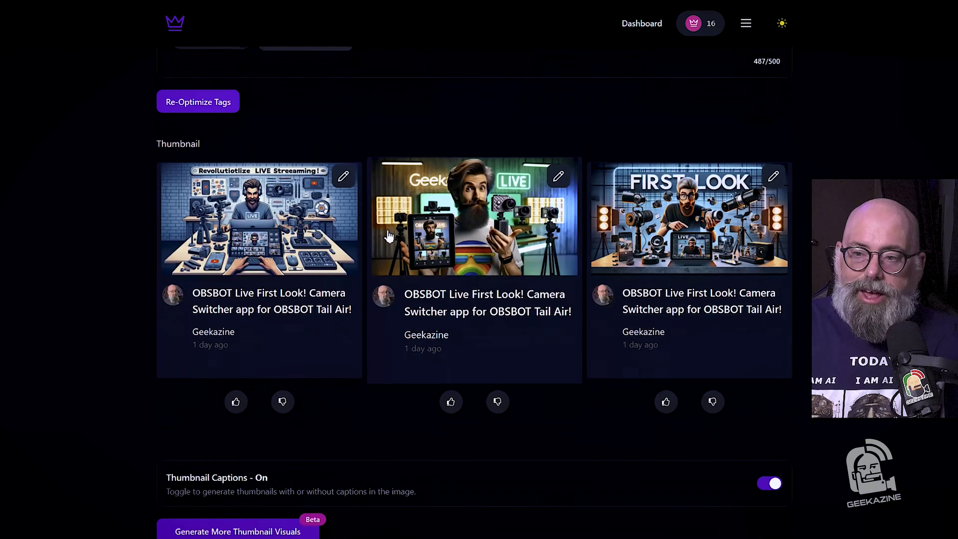
pyautogui.scroll(5, 415, 245)
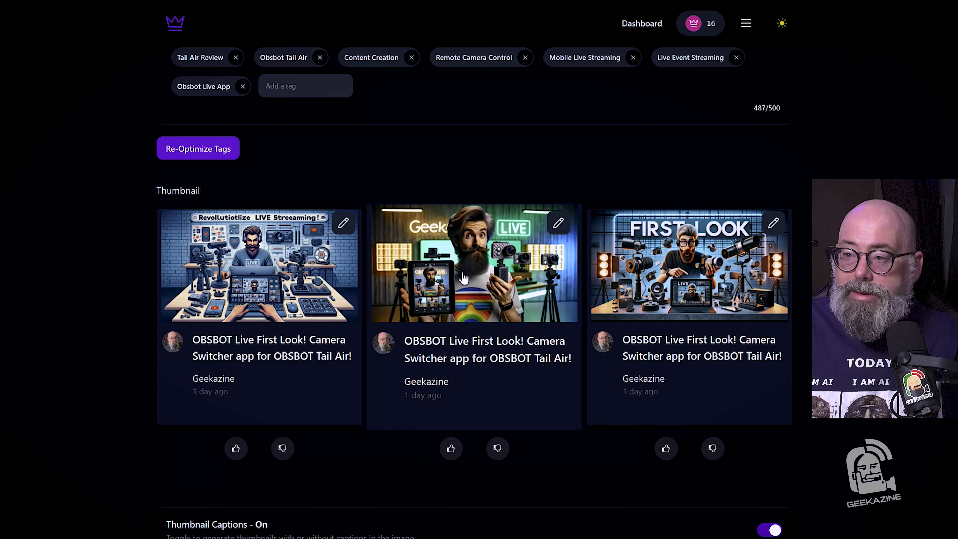
pyautogui.click(463, 278)
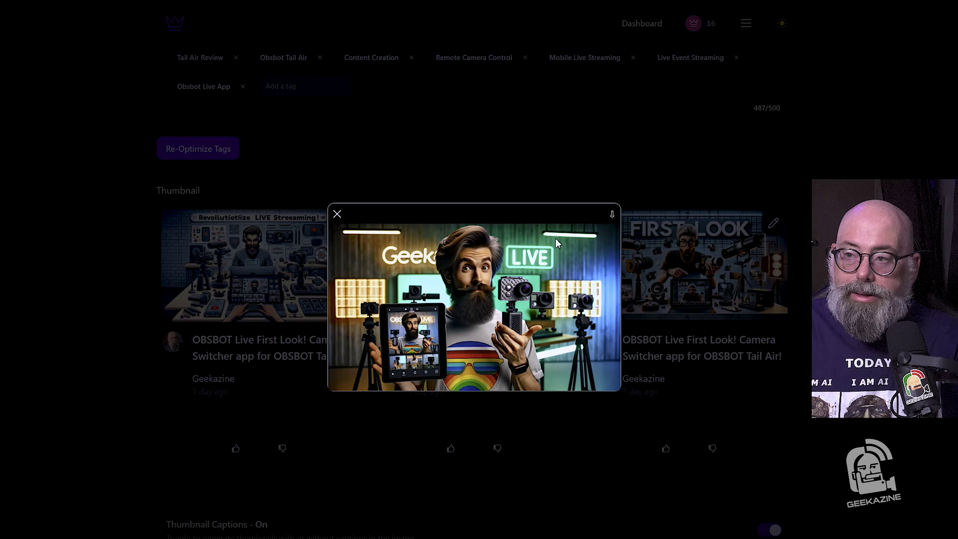
pyautogui.click(613, 174)
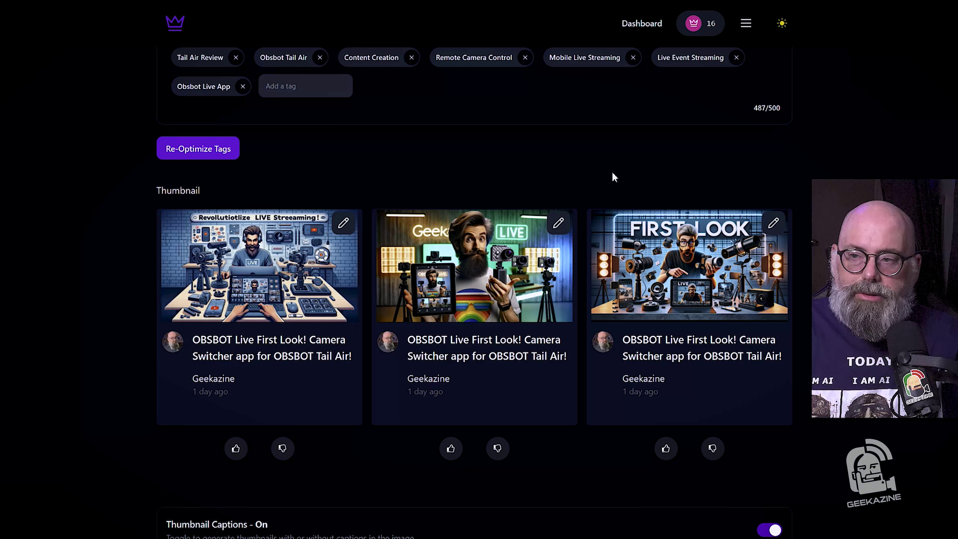
pyautogui.click(683, 270)
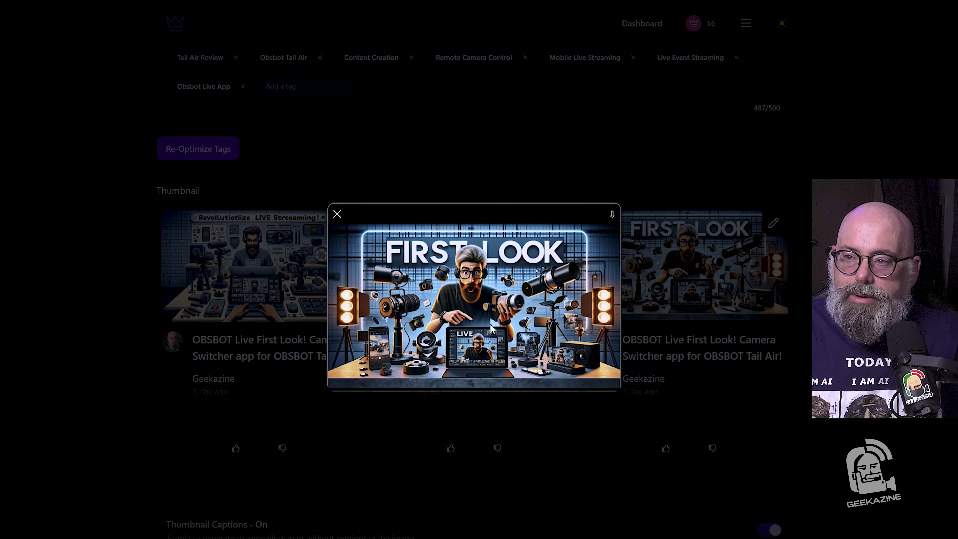
pyautogui.click(534, 169)
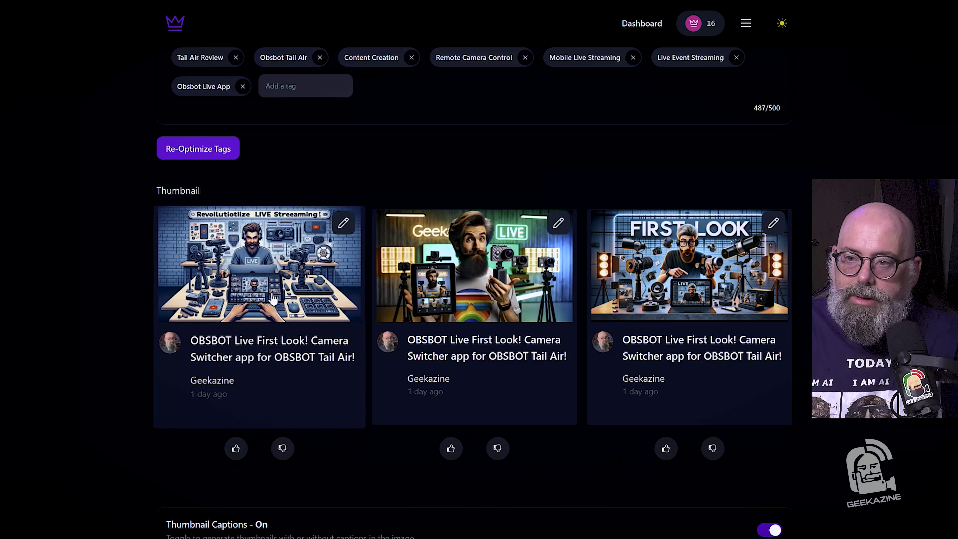
pyautogui.click(266, 286)
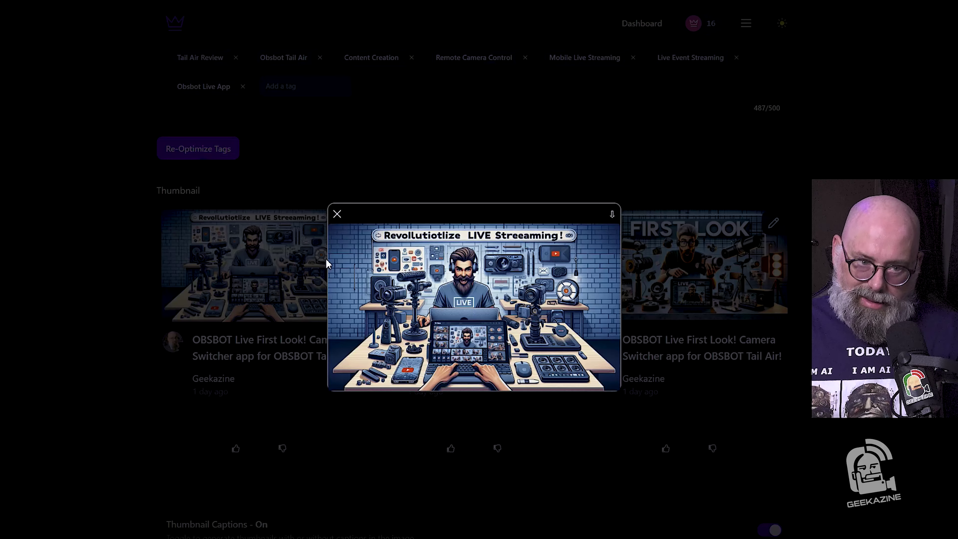
pyautogui.click(497, 159)
# Step: Turn Thumbnail Captions off and generate more thumbnail visuals for the video
pyautogui.scroll(-1, 486, 225)
pyautogui.scroll(-3, 486, 225)
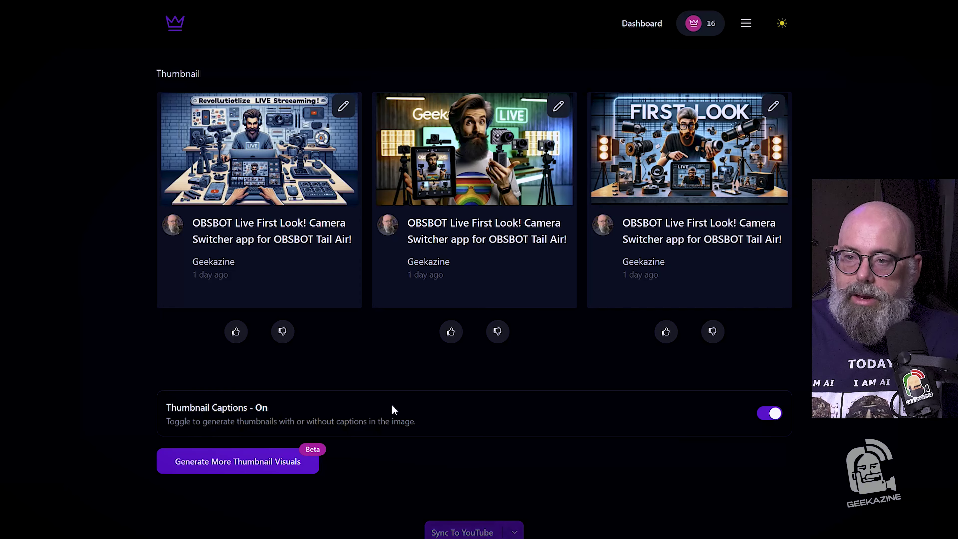
pyautogui.click(768, 415)
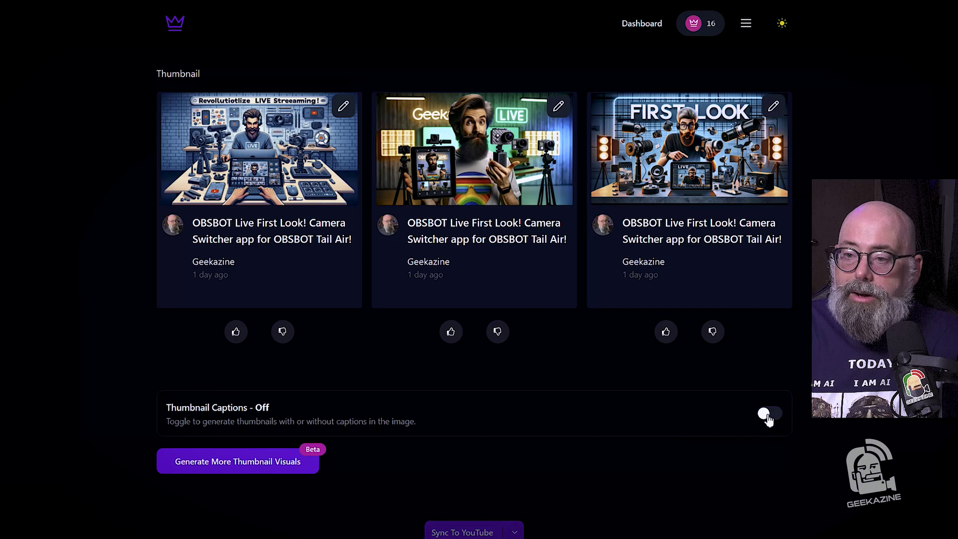
pyautogui.click(231, 466)
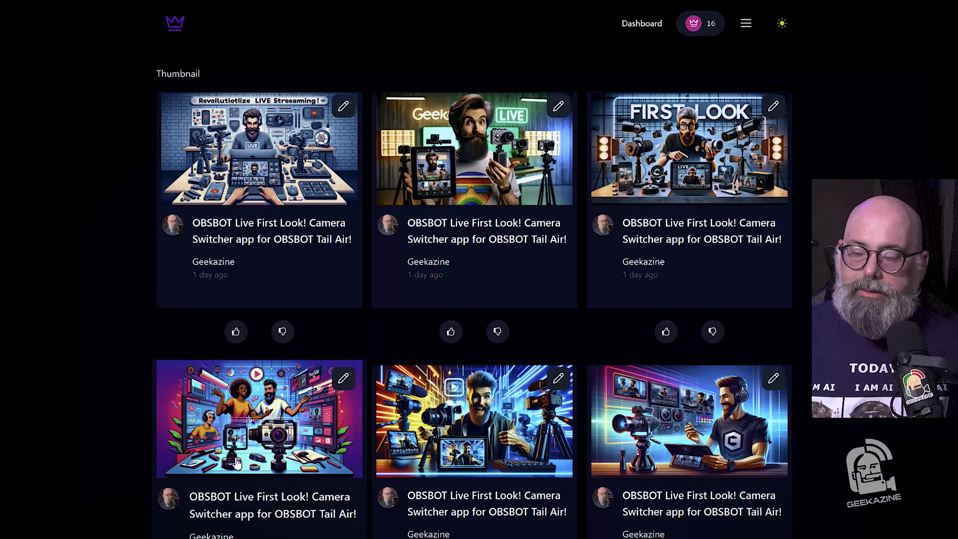
# Step: Examine the caption-free thumbnails, enlarging the one of the man with headphones and a tablet, and compare them with the captioned set
pyautogui.scroll(-4, 627, 486)
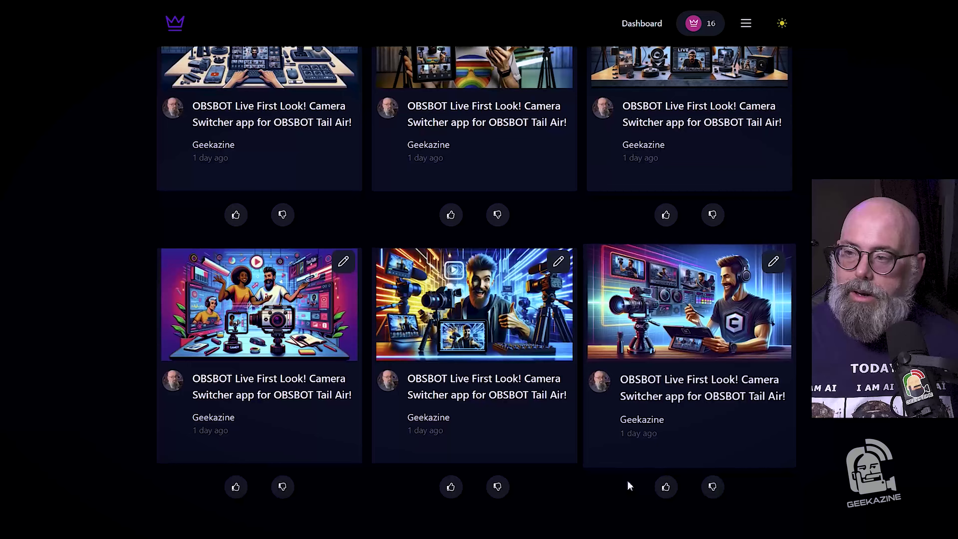
pyautogui.scroll(-1, 630, 486)
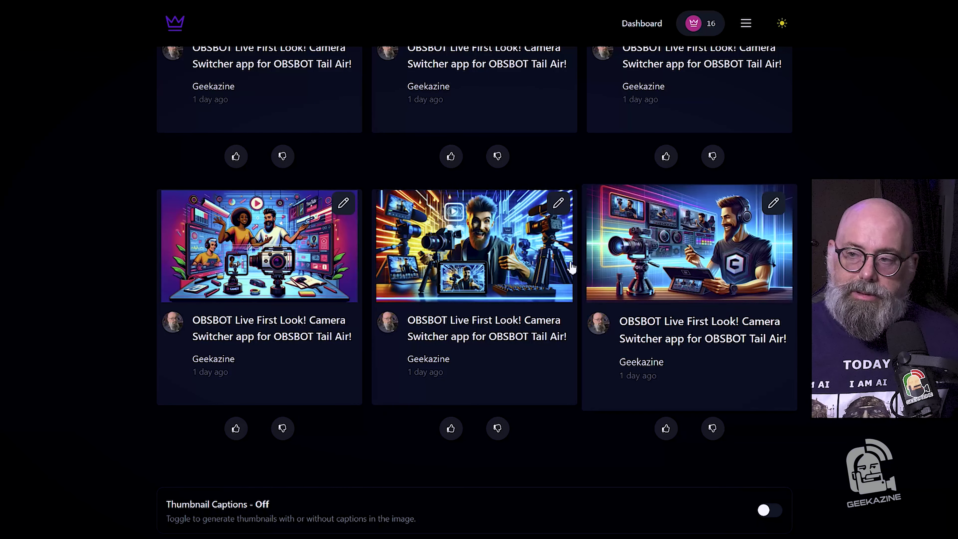
pyautogui.click(665, 253)
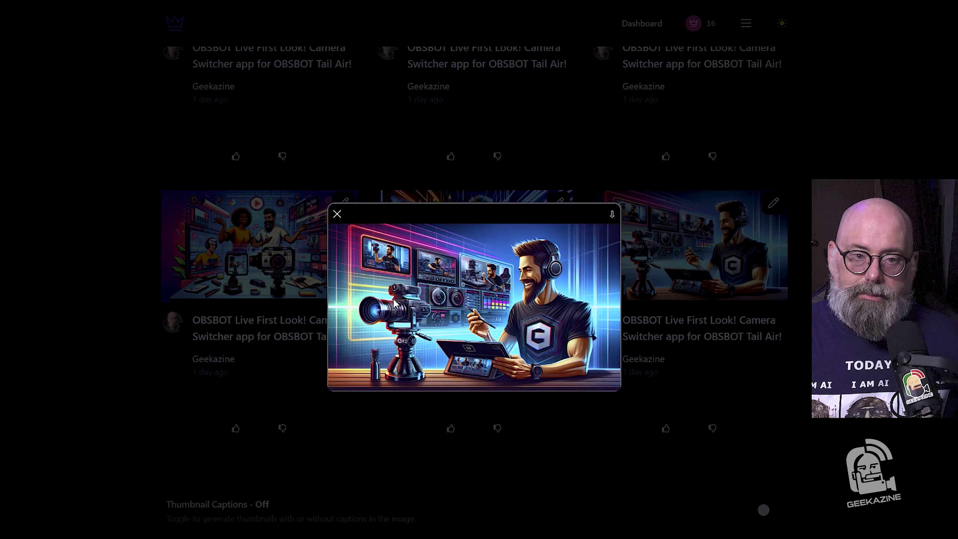
pyautogui.click(338, 214)
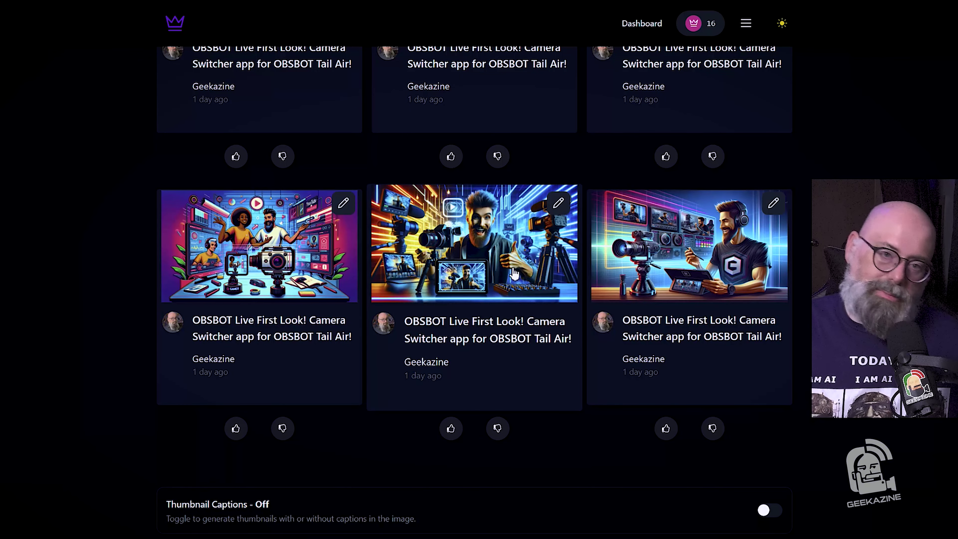
pyautogui.scroll(4, 506, 267)
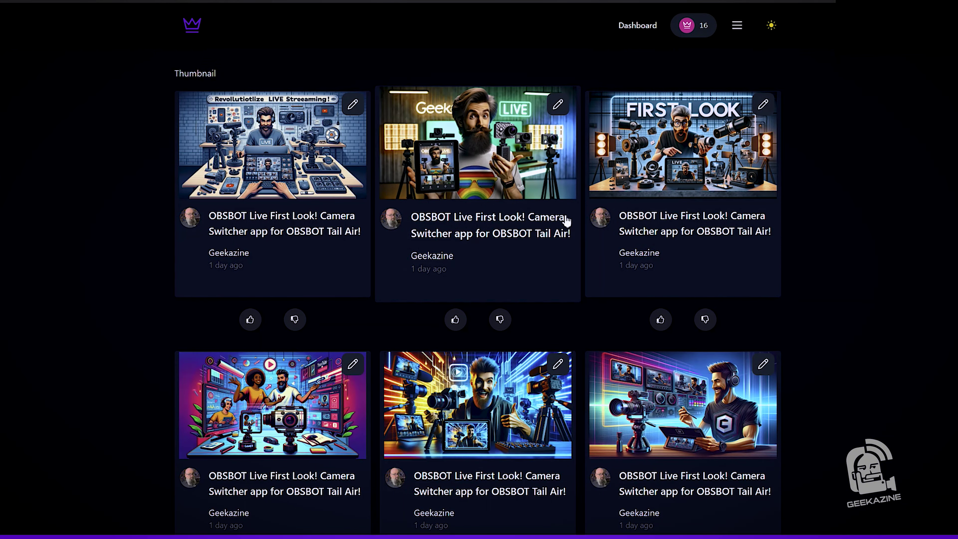
pyautogui.scroll(-10, 567, 221)
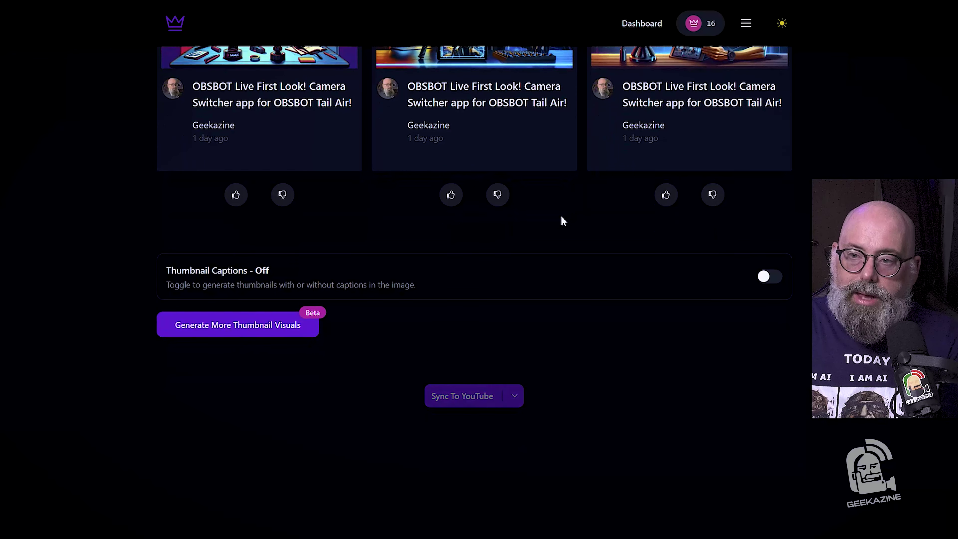
pyautogui.scroll(-3, 562, 213)
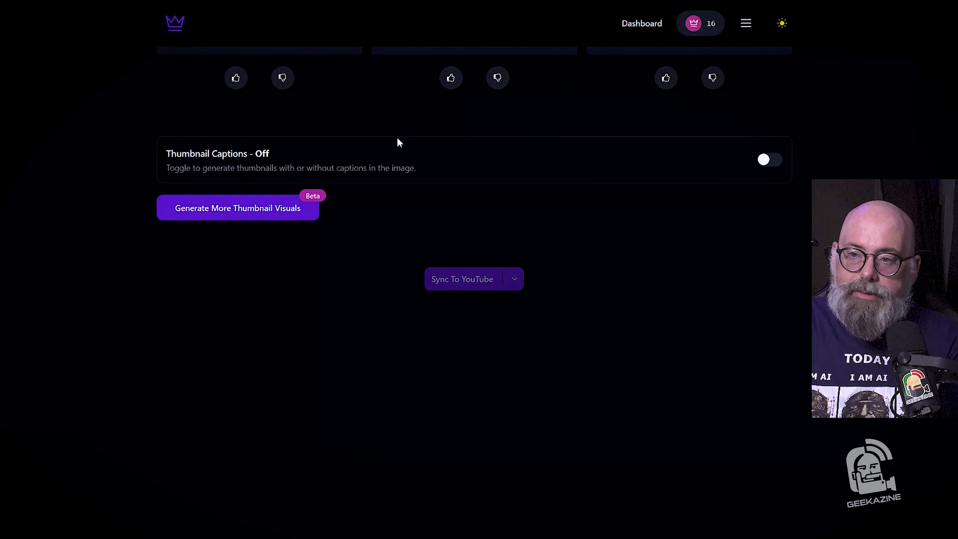
pyautogui.scroll(5, 385, 199)
pyautogui.scroll(3, 383, 195)
pyautogui.scroll(-8, 381, 193)
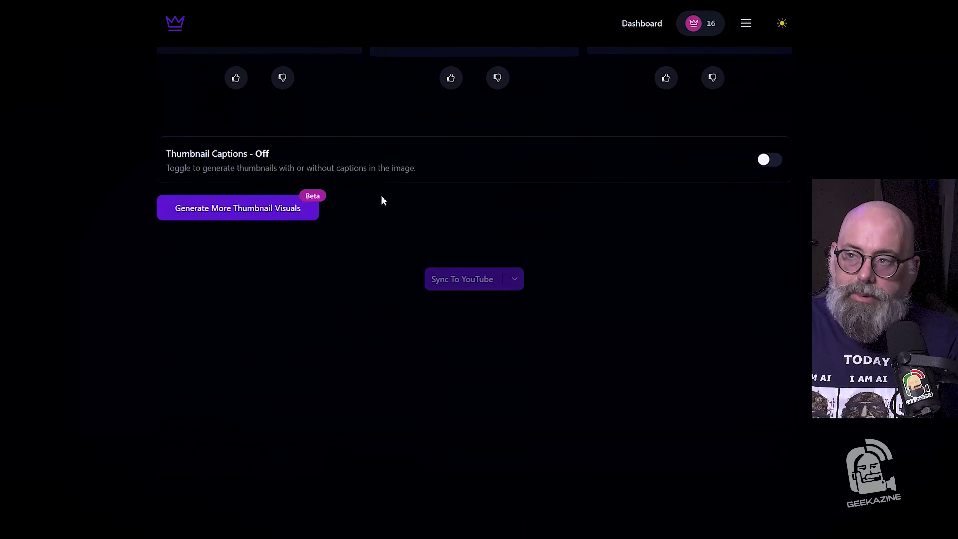